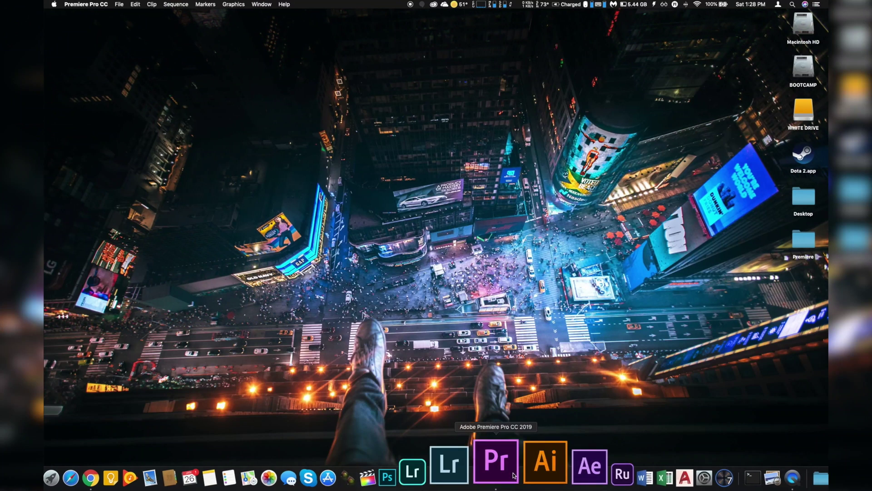
- Launch Premiere Pro into the WGU_Skin_Tones project's Color workspace and collapse Basic Correction
{"action": "left_click", "coordinate": [515, 475]}
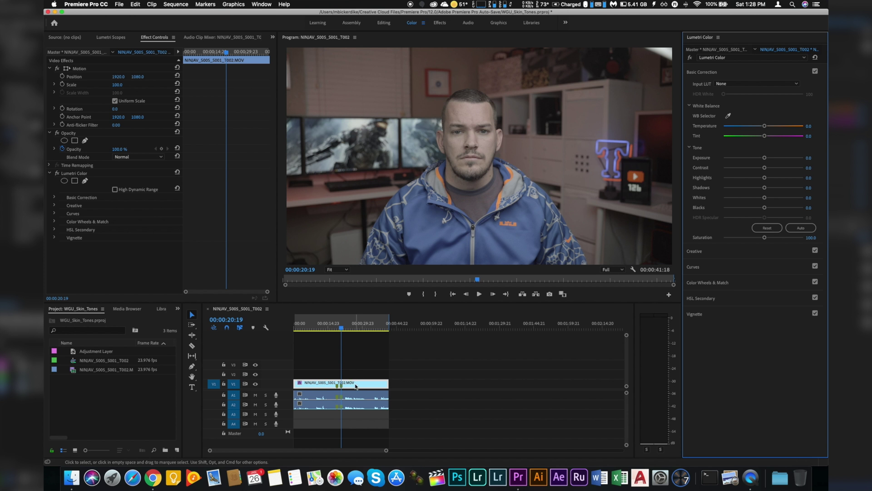
{"action": "left_click", "coordinate": [727, 71]}
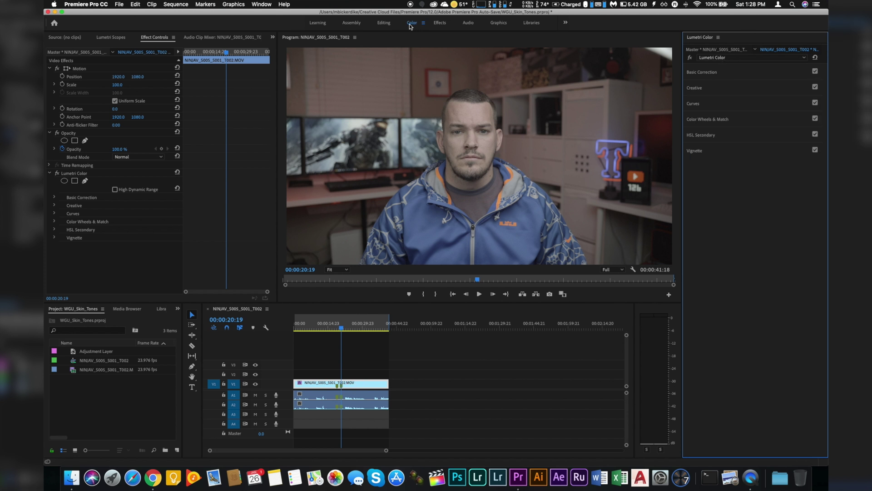
- Choose U-SONY-S-LOG2-V1-LTR as the Input LUT in Basic Correction
{"action": "left_click", "coordinate": [702, 71]}
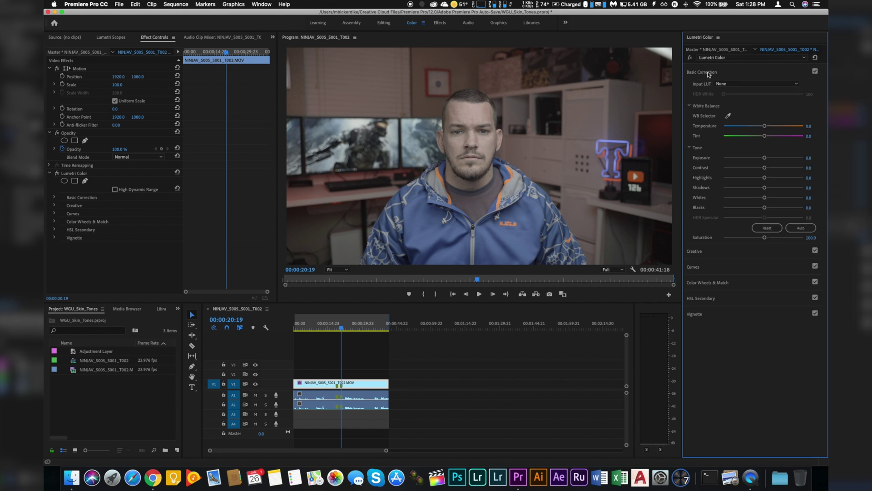
{"action": "left_click", "coordinate": [730, 86]}
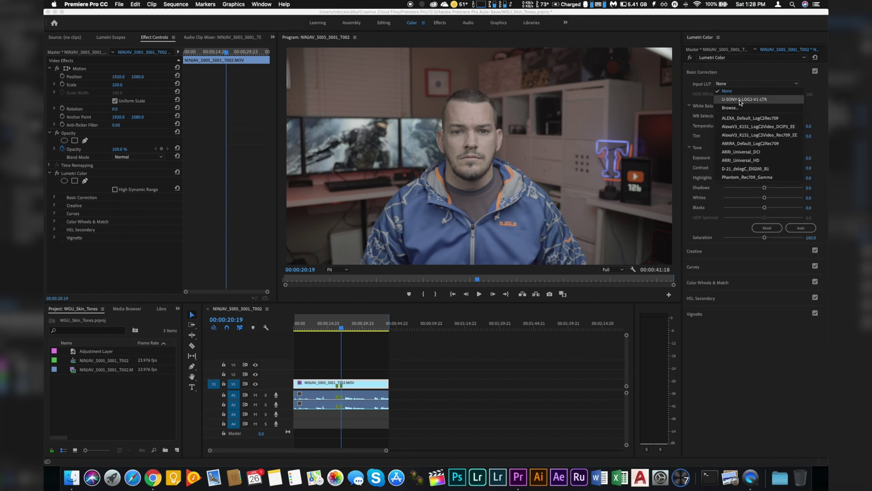
{"action": "left_click", "coordinate": [740, 102]}
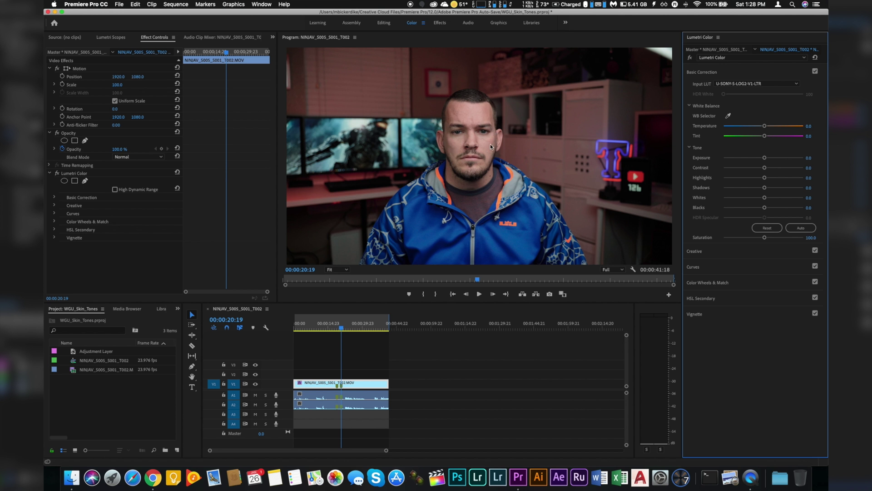
- Switch the left panel to Lumetri Scopes, showing only Vectorscope YUV without the RGB waveform
{"action": "left_click", "coordinate": [273, 38]}
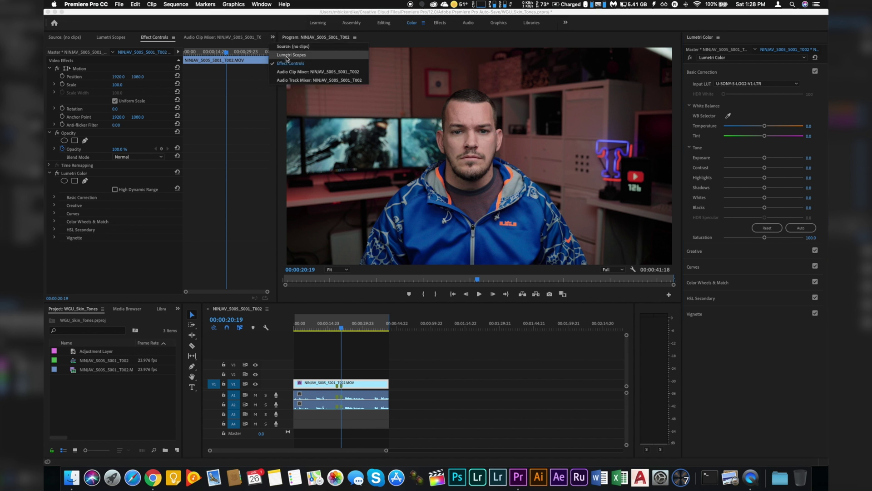
{"action": "left_click", "coordinate": [284, 55]}
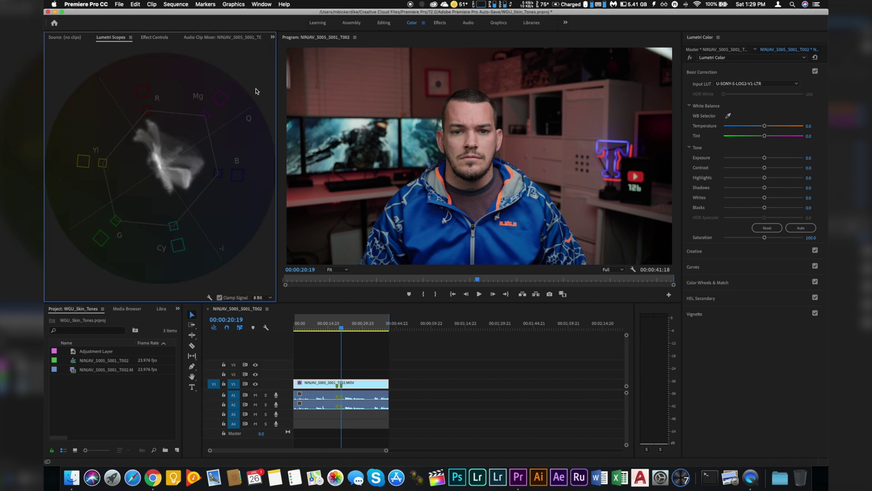
{"action": "right_click", "coordinate": [185, 119]}
{"action": "left_click", "coordinate": [204, 140]}
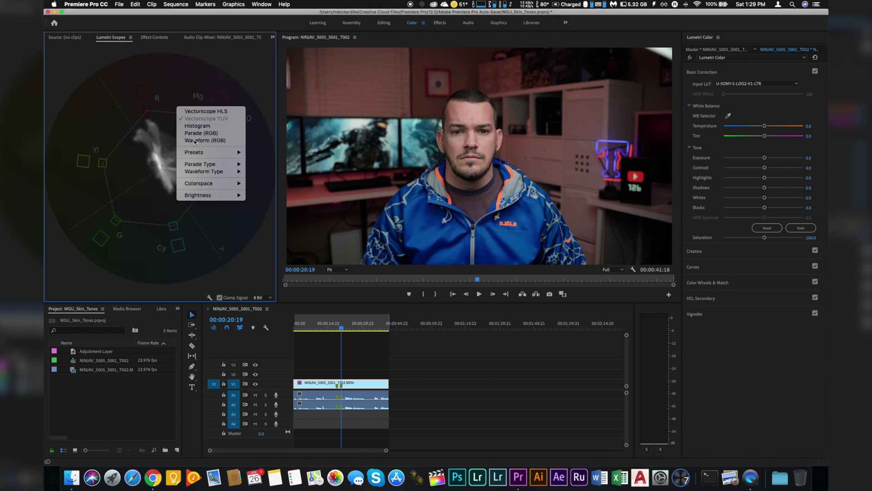
{"action": "left_click", "coordinate": [206, 119]}
{"action": "right_click", "coordinate": [157, 141]}
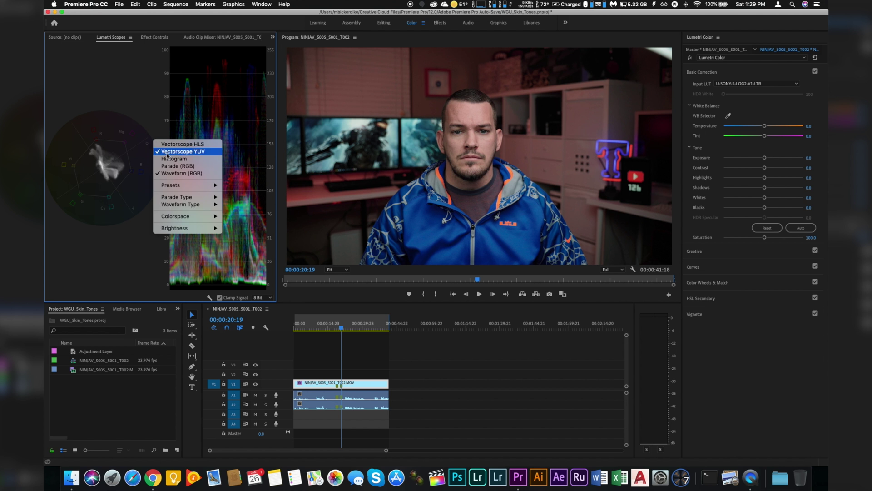
{"action": "left_click", "coordinate": [178, 151]}
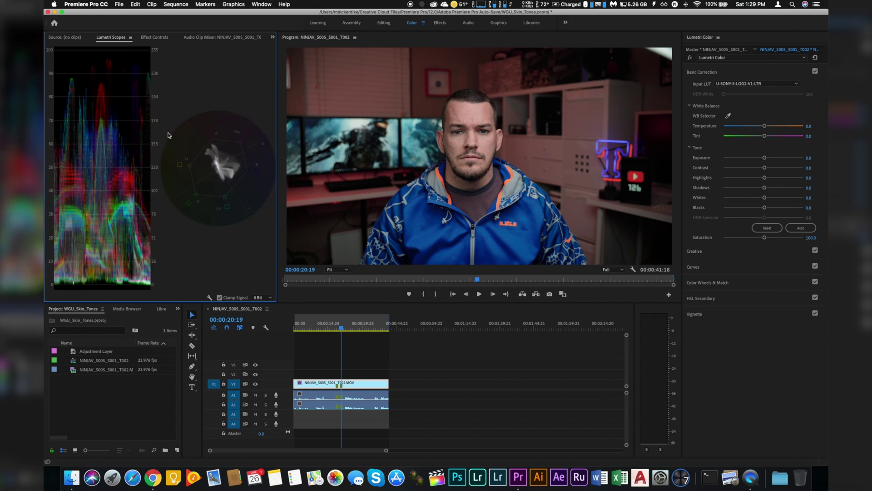
{"action": "right_click", "coordinate": [149, 113]}
{"action": "left_click", "coordinate": [171, 147]}
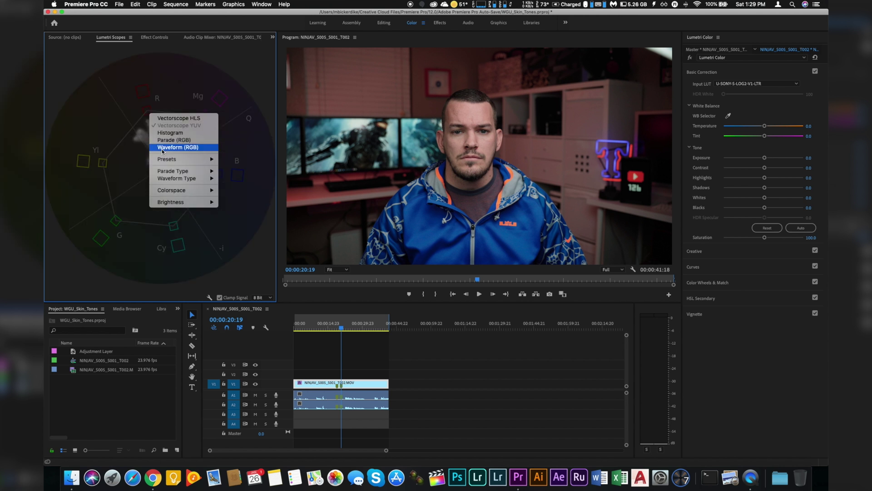
{"action": "left_click", "coordinate": [241, 140]}
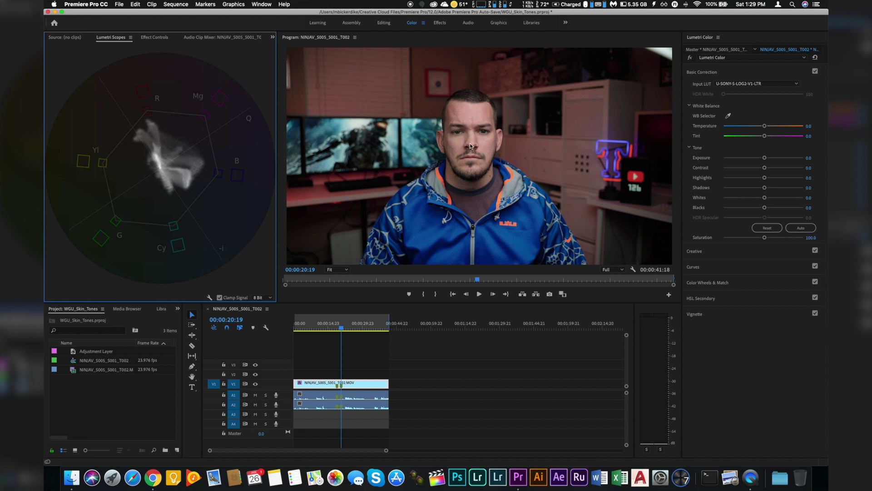
- Trace a closed Opacity pen mask around the man's face
{"action": "left_click", "coordinate": [351, 384]}
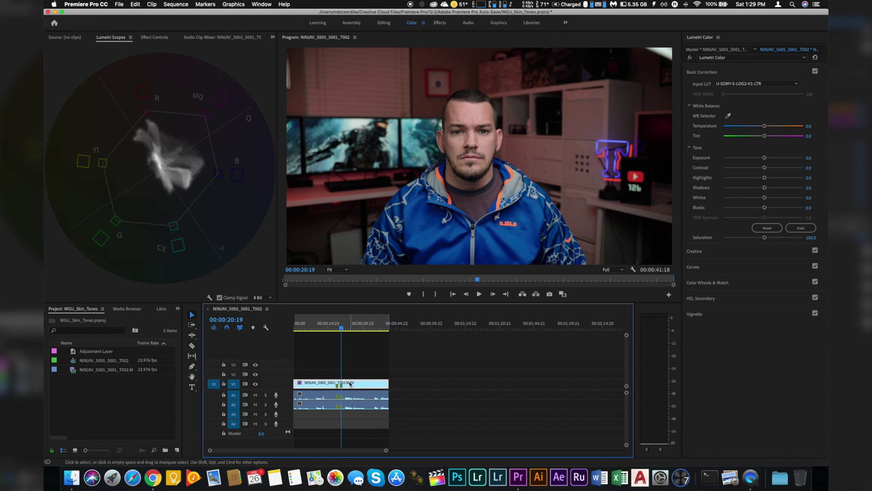
{"action": "left_click", "coordinate": [155, 37]}
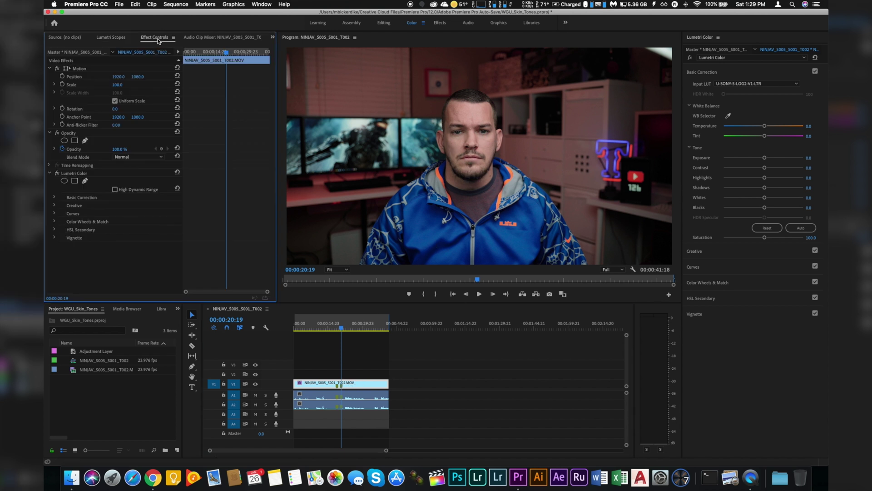
{"action": "left_click", "coordinate": [84, 141]}
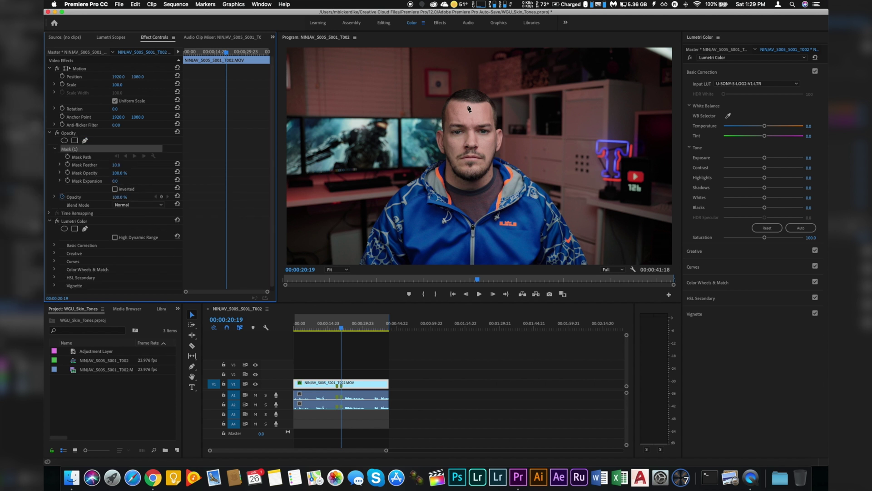
{"action": "left_click", "coordinate": [471, 105]}
{"action": "left_click", "coordinate": [454, 105]}
{"action": "left_click", "coordinate": [450, 116]}
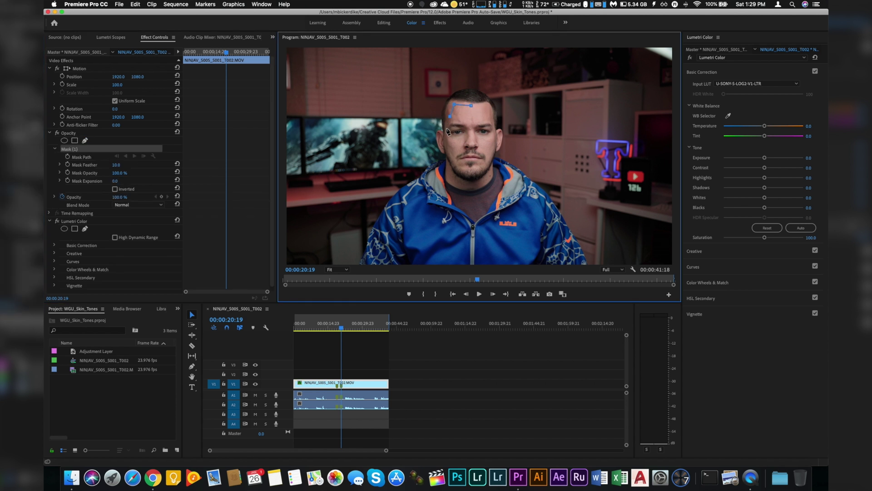
{"action": "left_click", "coordinate": [447, 130]}
{"action": "left_click", "coordinate": [456, 165]}
{"action": "left_click", "coordinate": [469, 170]}
{"action": "left_click", "coordinate": [486, 165]}
{"action": "left_click", "coordinate": [493, 150]}
{"action": "left_click", "coordinate": [492, 122]}
{"action": "left_click", "coordinate": [471, 106]}
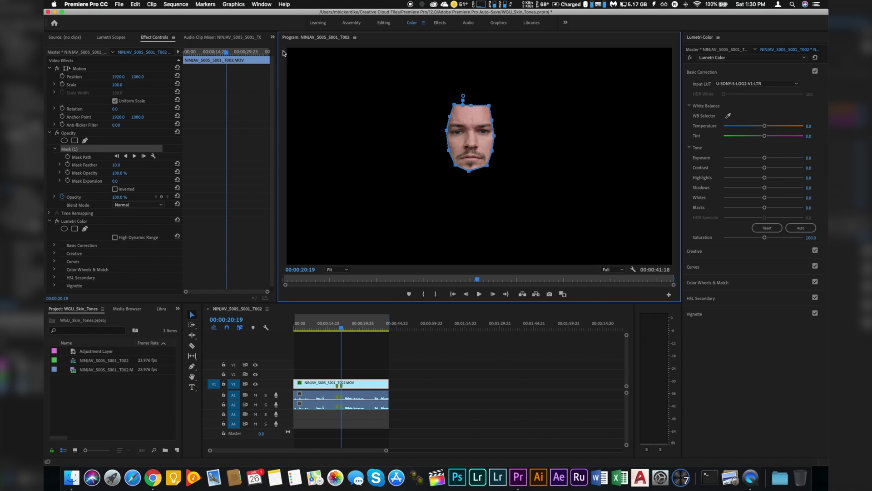
- Check the masked face on the vectorscope, then switch the Opacity mask off
{"action": "left_click", "coordinate": [111, 38]}
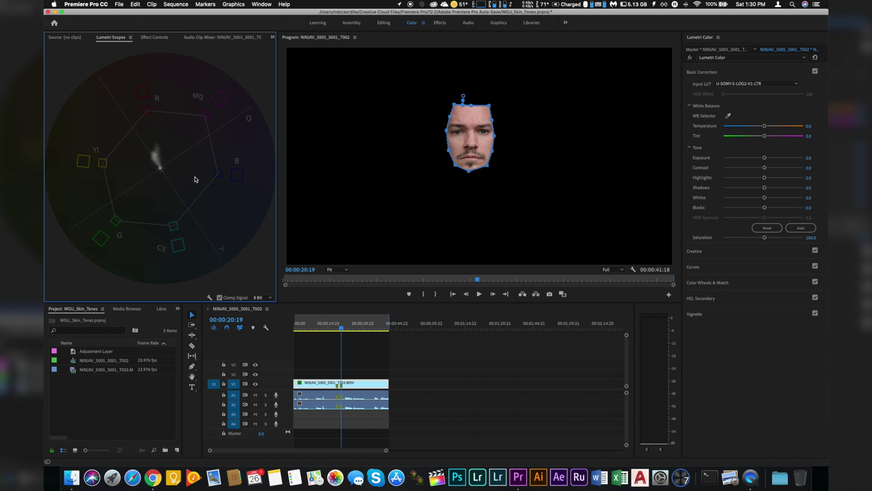
{"action": "left_click", "coordinate": [155, 38]}
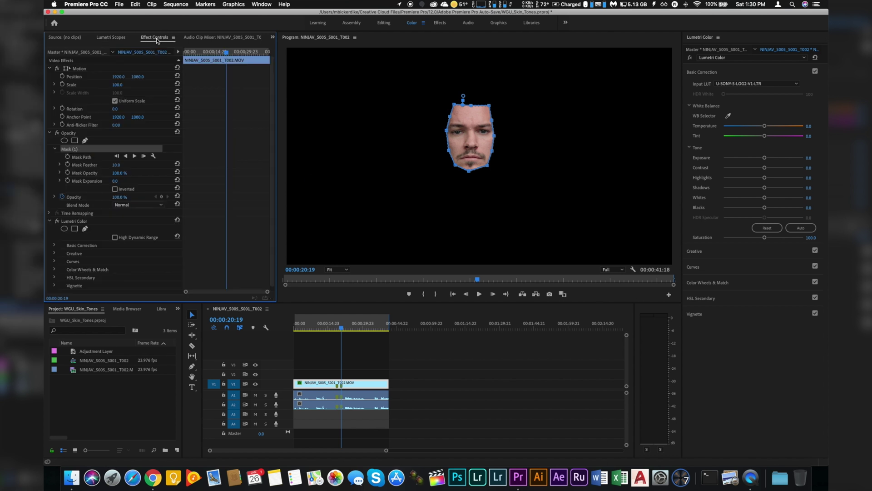
{"action": "right_click", "coordinate": [60, 151]}
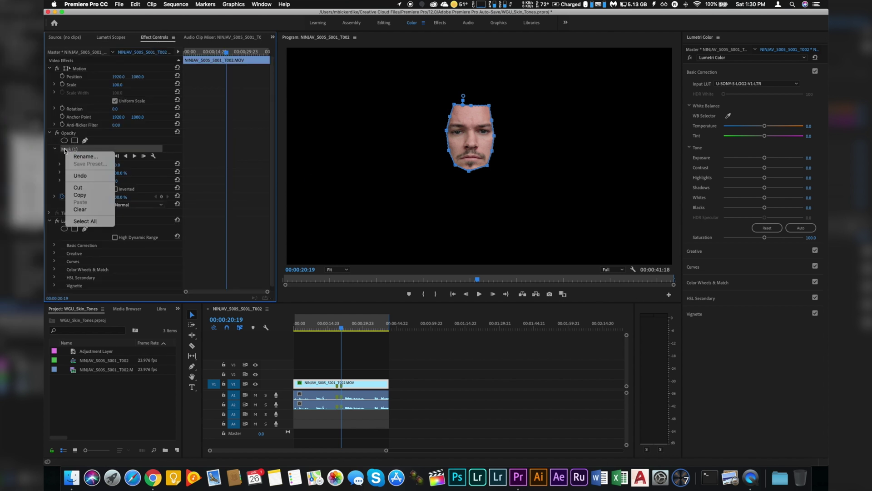
{"action": "left_click", "coordinate": [58, 135]}
{"action": "left_click", "coordinate": [58, 135]}
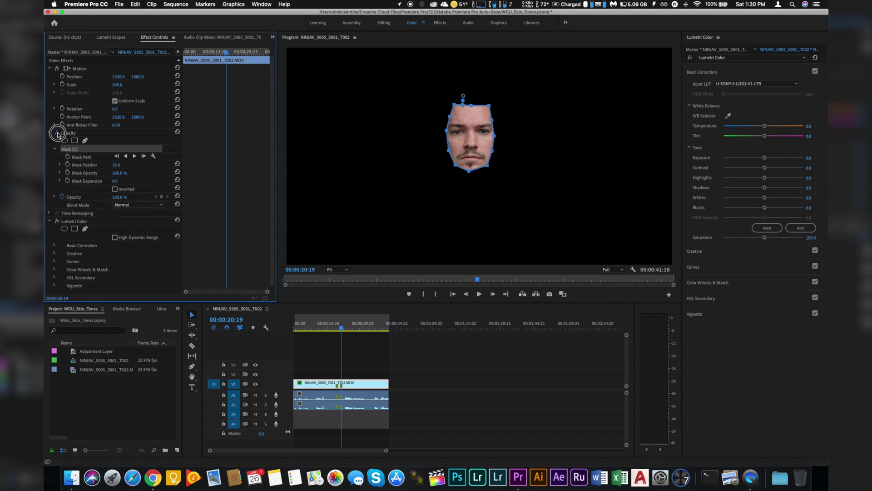
{"action": "key", "text": "Left"}
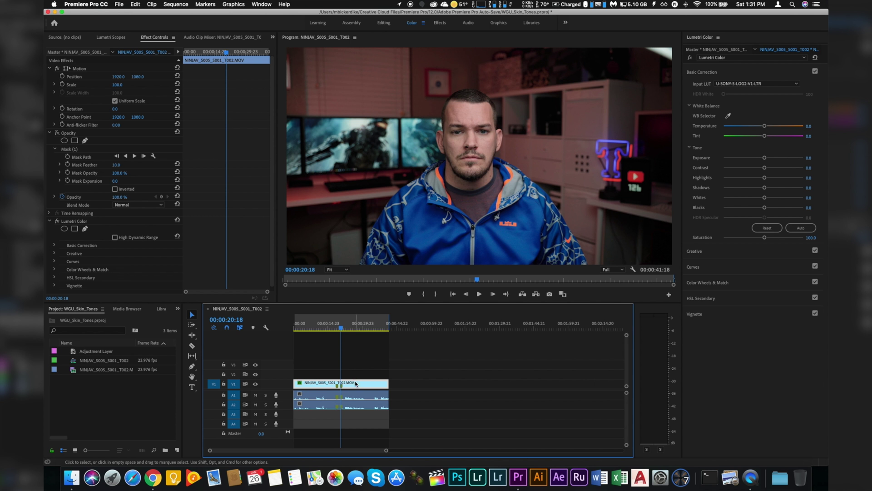
- Apply the DS_Vista Cruiser look in Lumetri Creative at intensity 100
{"action": "scroll", "coordinate": [356, 384], "scroll_direction": "right", "scroll_amount": 2}
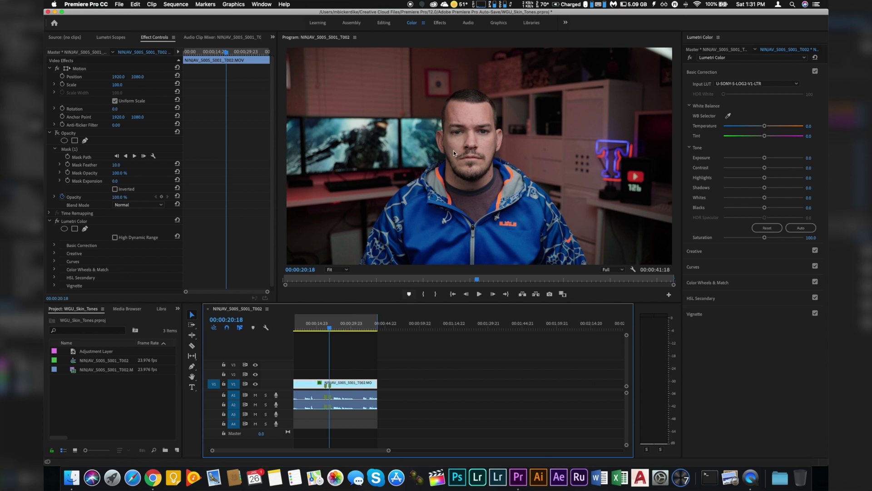
{"action": "left_click", "coordinate": [111, 37]}
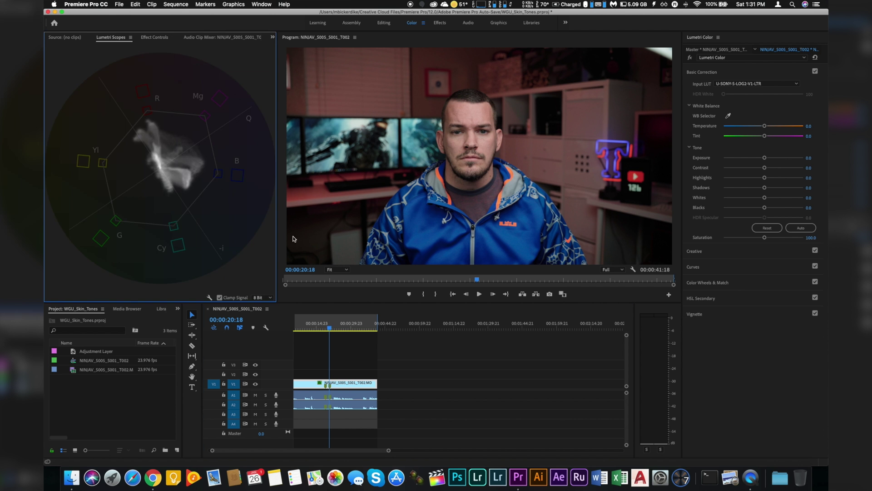
{"action": "left_click", "coordinate": [704, 249]}
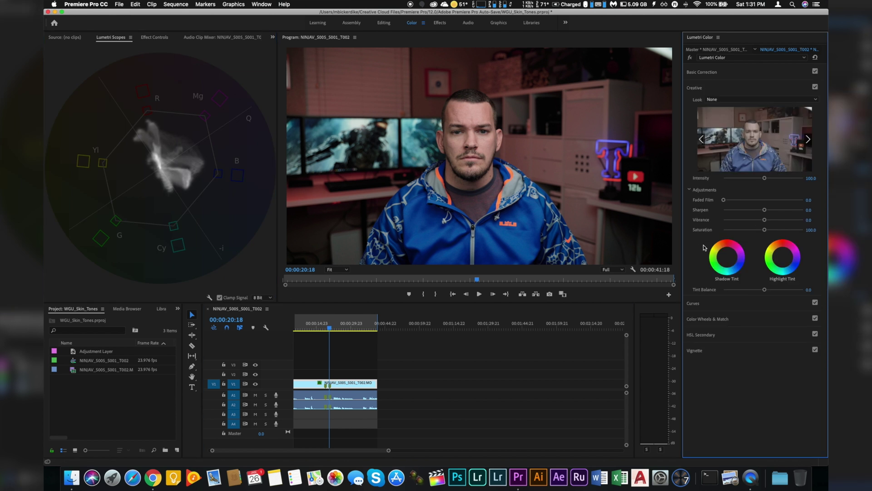
{"action": "left_click", "coordinate": [725, 99]}
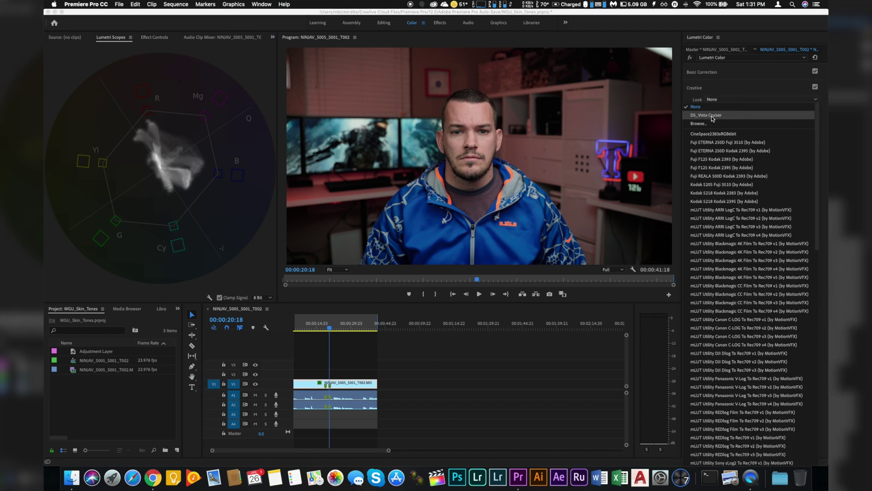
{"action": "left_click", "coordinate": [719, 115]}
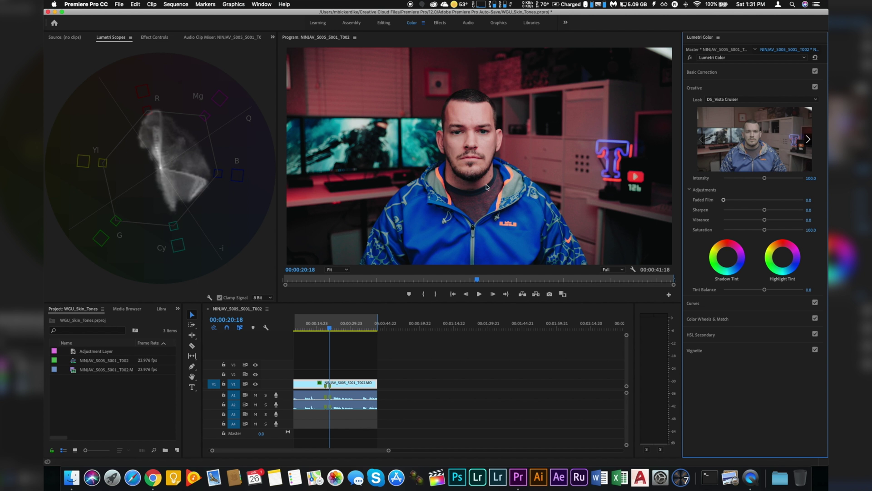
- Toggle the Creative look off and on repeatedly to compare, leaving it enabled
{"action": "left_click", "coordinate": [816, 87]}
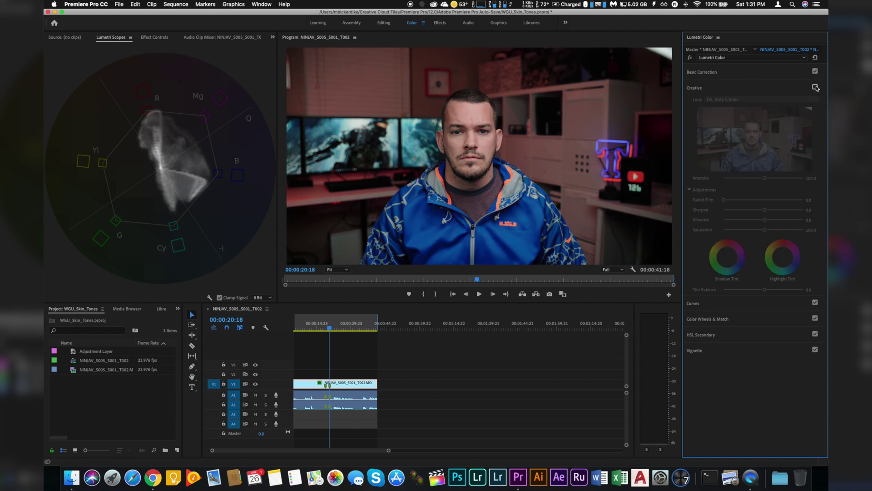
{"action": "left_click", "coordinate": [815, 87]}
{"action": "left_click", "coordinate": [815, 87]}
{"action": "left_click", "coordinate": [815, 87]}
{"action": "left_click", "coordinate": [816, 87]}
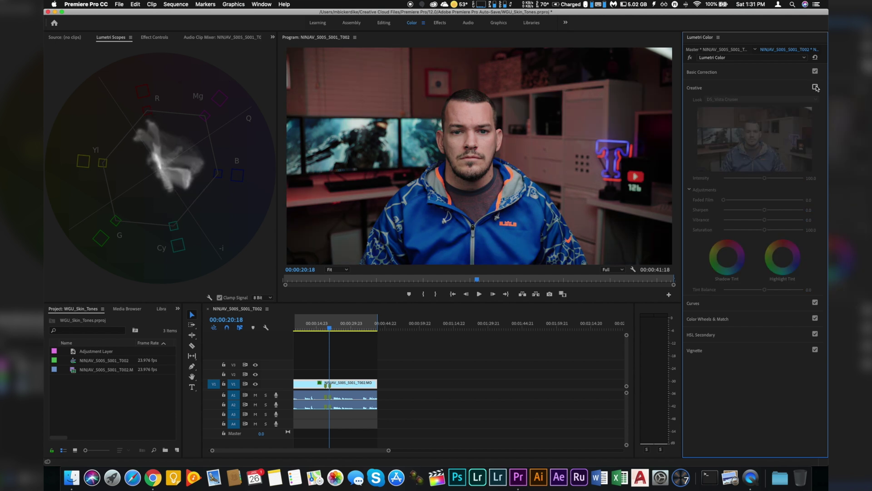
{"action": "left_click", "coordinate": [815, 87]}
{"action": "left_click", "coordinate": [816, 87]}
{"action": "left_click", "coordinate": [815, 86]}
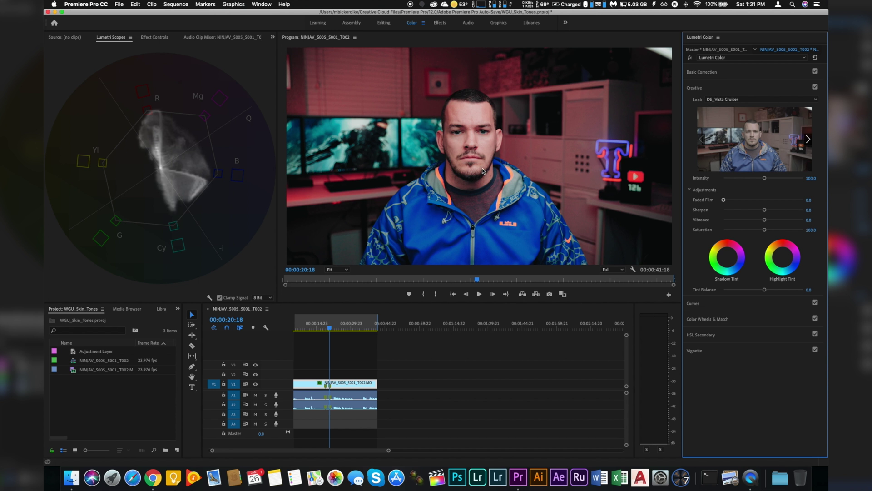
- Sample the forehead skin in HSL Secondary, preview the key as Color/Black, and widen saturation
{"action": "left_click", "coordinate": [701, 335]}
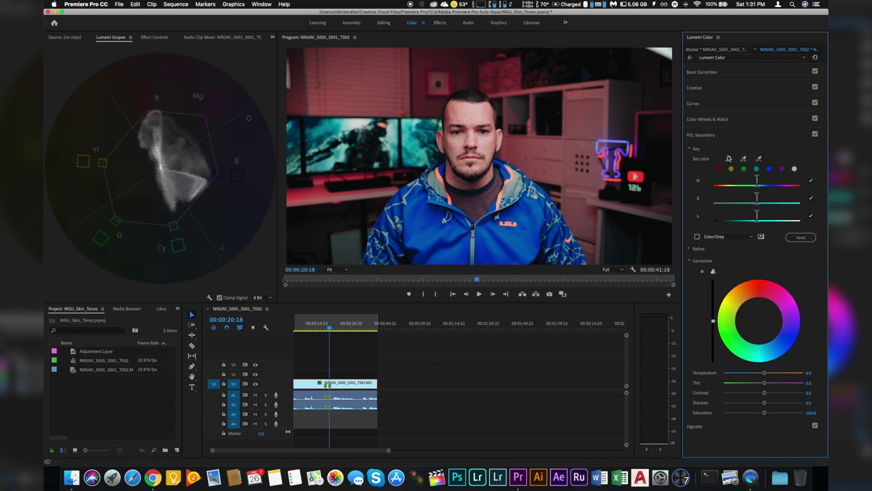
{"action": "left_click", "coordinate": [744, 157]}
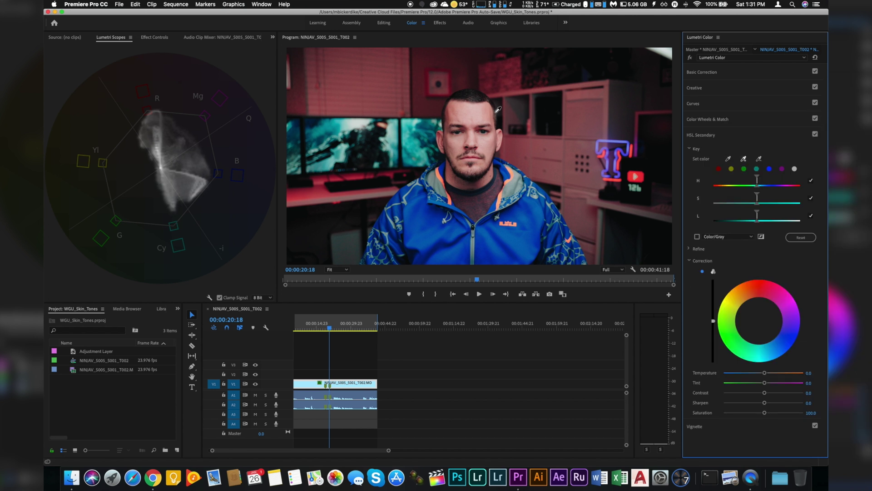
{"action": "left_click", "coordinate": [471, 115]}
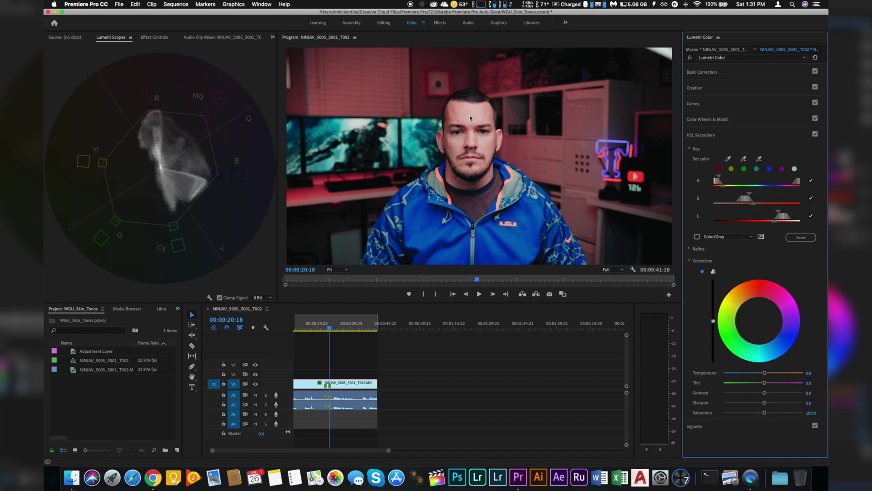
{"action": "left_click", "coordinate": [697, 236]}
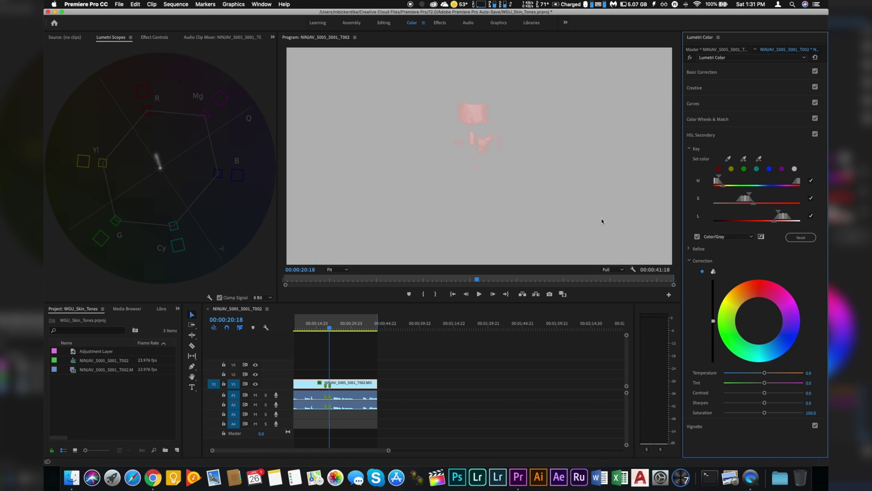
{"action": "left_click", "coordinate": [724, 237]}
{"action": "left_click", "coordinate": [729, 254]}
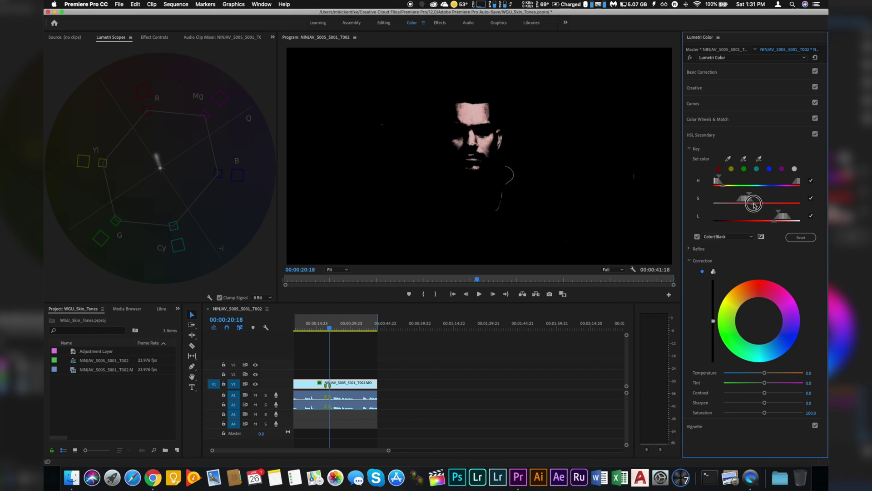
{"action": "mouse_move", "coordinate": [754, 205]}
{"action": "left_mouse_down"}
{"action": "mouse_move", "coordinate": [767, 203]}
{"action": "mouse_move", "coordinate": [756, 196]}
{"action": "mouse_move", "coordinate": [781, 201]}
{"action": "mouse_move", "coordinate": [730, 198]}
{"action": "mouse_move", "coordinate": [761, 199]}
{"action": "mouse_move", "coordinate": [771, 216]}
{"action": "mouse_move", "coordinate": [753, 212]}
{"action": "mouse_move", "coordinate": [755, 220]}
{"action": "left_mouse_up"}
- Adjust the key's lightness, saturation and hue ranges, extending hue past the red end
{"action": "left_click", "coordinate": [780, 216]}
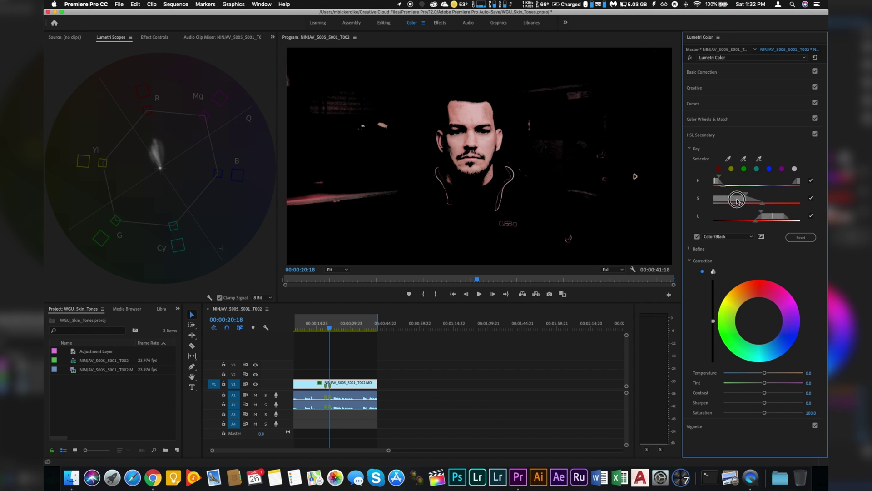
{"action": "mouse_move", "coordinate": [737, 201]}
{"action": "left_mouse_down"}
{"action": "mouse_move", "coordinate": [726, 200]}
{"action": "mouse_move", "coordinate": [748, 201]}
{"action": "left_mouse_up"}
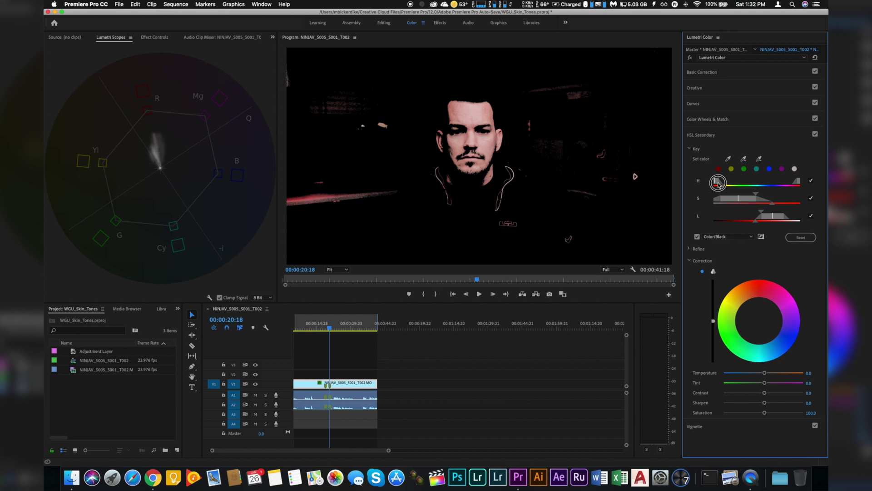
{"action": "left_click_drag", "start_coordinate": [719, 184], "coordinate": [795, 188]}
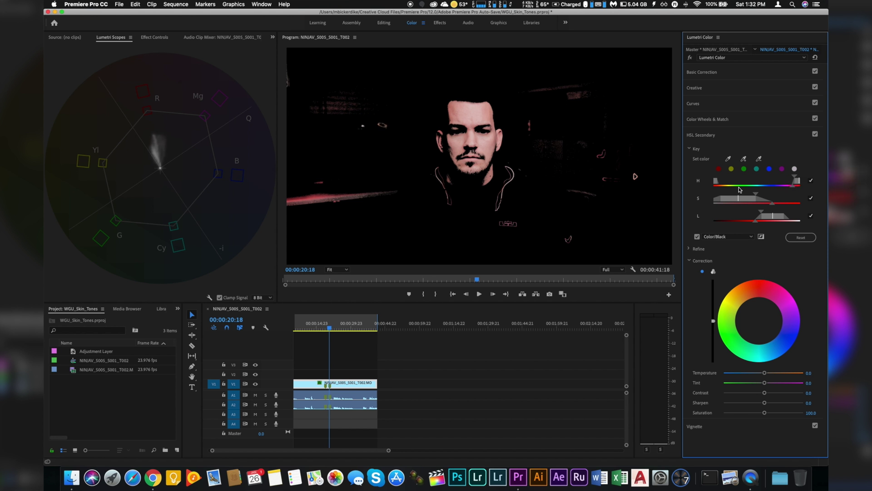
{"action": "left_click", "coordinate": [716, 184]}
- Toggle HSL Secondary off and on to compare, then collapse the section
{"action": "left_click", "coordinate": [816, 135]}
{"action": "left_click", "coordinate": [815, 134]}
{"action": "left_click", "coordinate": [816, 135]}
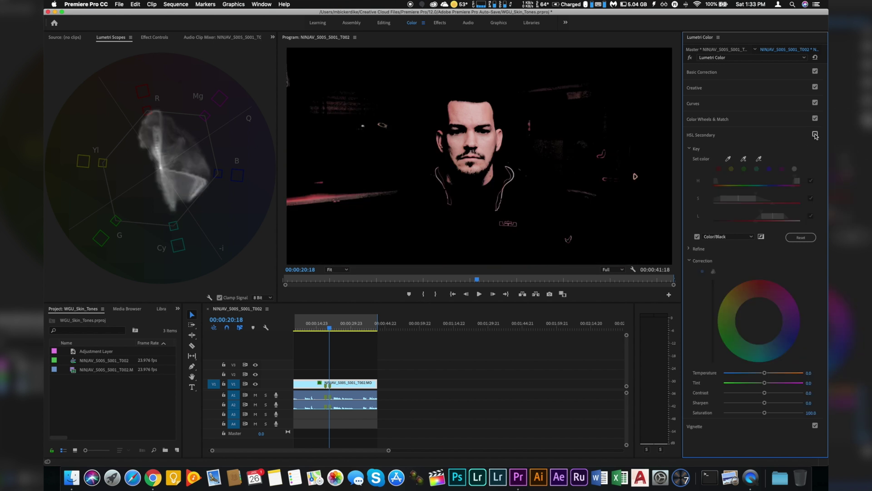
{"action": "left_click", "coordinate": [816, 134]}
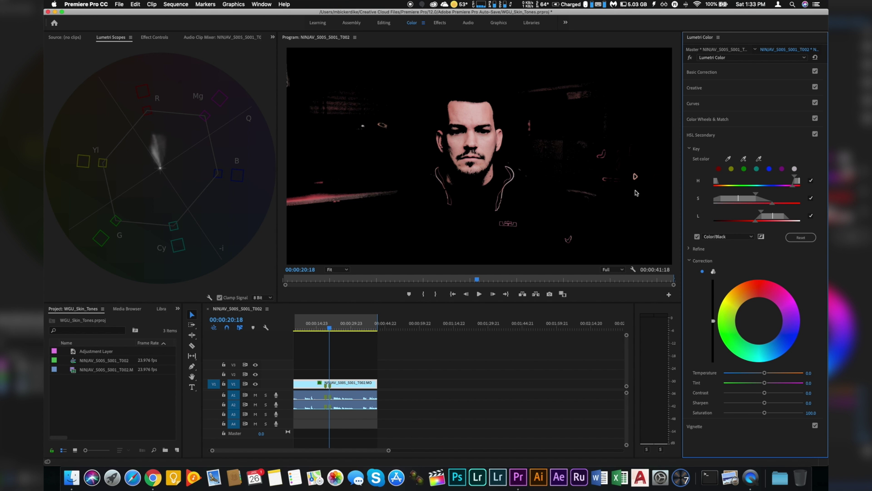
{"action": "left_click", "coordinate": [704, 136]}
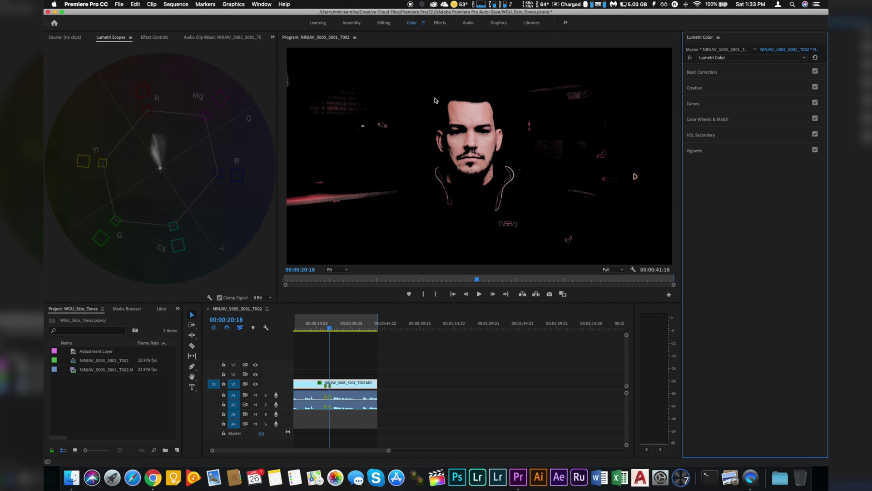
{"action": "left_click", "coordinate": [154, 37]}
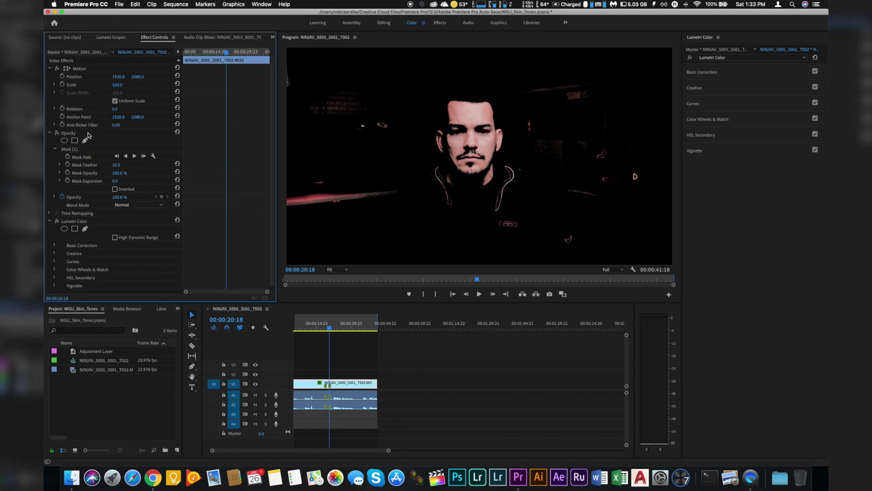
- Re-enable the Opacity face mask and return to the Lumetri Scopes vectorscope
{"action": "left_click", "coordinate": [58, 133]}
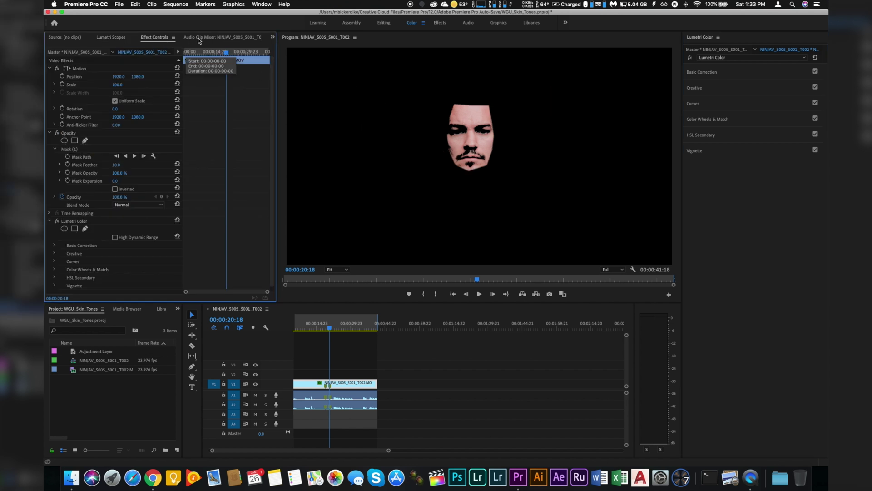
{"action": "left_click", "coordinate": [222, 37]}
{"action": "left_click", "coordinate": [82, 37]}
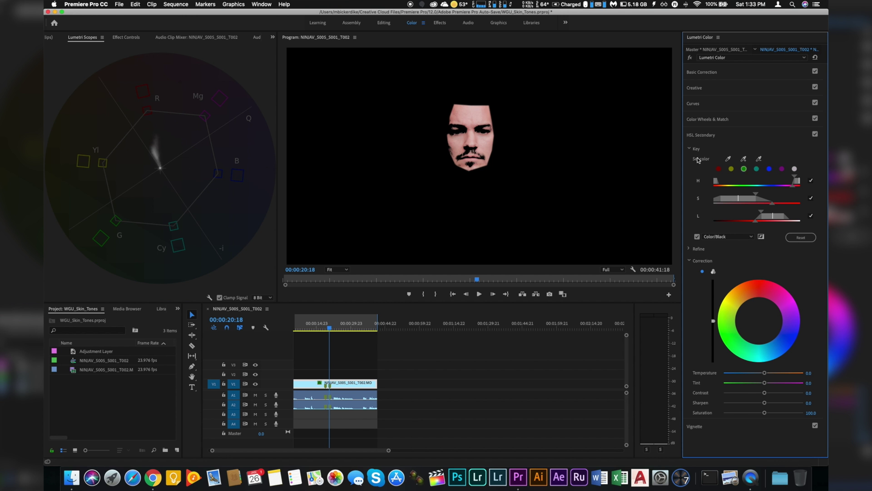
- Turn off the Color/Black preview and nudge the HSL Secondary correction wheel slightly up-left
{"action": "left_click", "coordinate": [697, 236]}
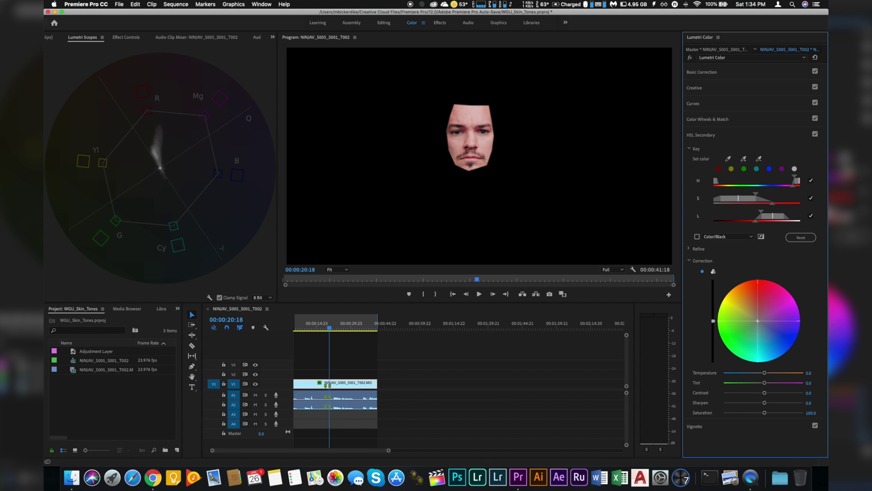
{"action": "mouse_move", "coordinate": [757, 321]}
{"action": "left_mouse_down"}
{"action": "mouse_move", "coordinate": [745, 307]}
{"action": "mouse_move", "coordinate": [758, 318]}
{"action": "left_mouse_up"}
{"action": "left_click_drag", "start_coordinate": [757, 316], "coordinate": [755, 314]}
{"action": "left_click_drag", "start_coordinate": [765, 326], "coordinate": [120, 184]}
{"action": "left_click", "coordinate": [718, 168]}
- Lower the Creative look intensity to 63.2
{"action": "left_click", "coordinate": [702, 88]}
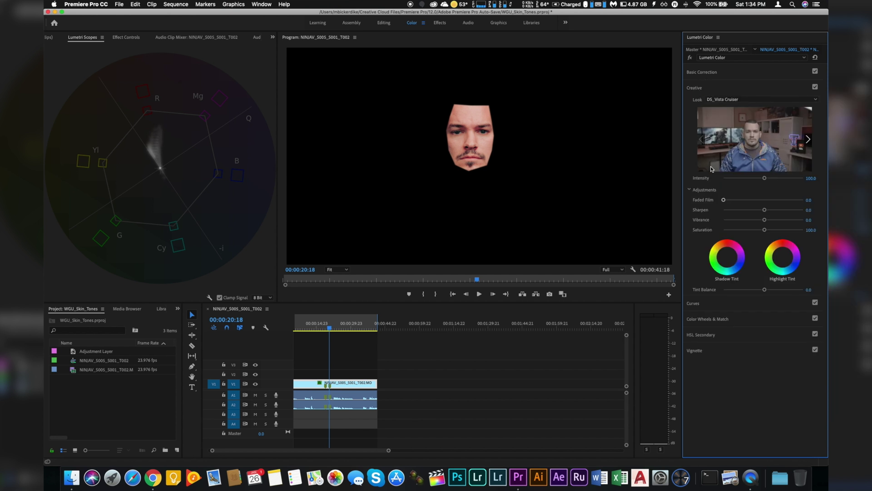
{"action": "left_click_drag", "start_coordinate": [765, 179], "coordinate": [747, 180]}
{"action": "left_click", "coordinate": [712, 94]}
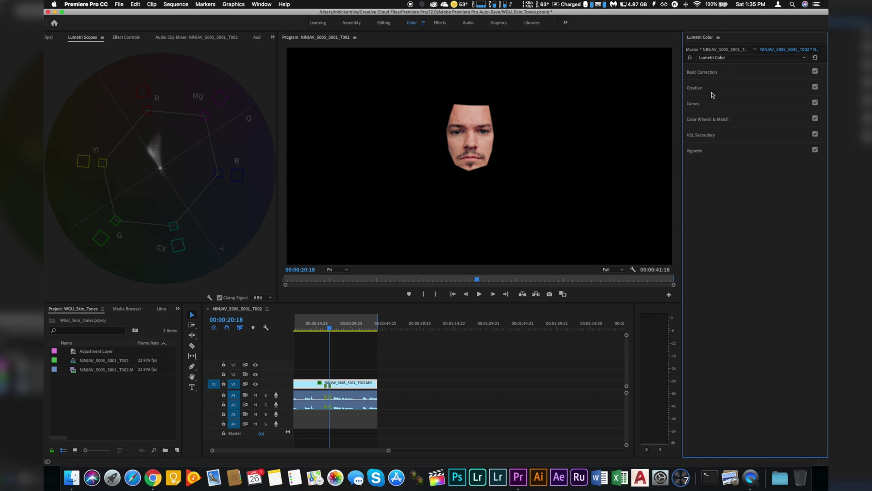
- Compare HSL Secondary on and off, then set its correction saturation to 94.7
{"action": "left_click", "coordinate": [710, 134]}
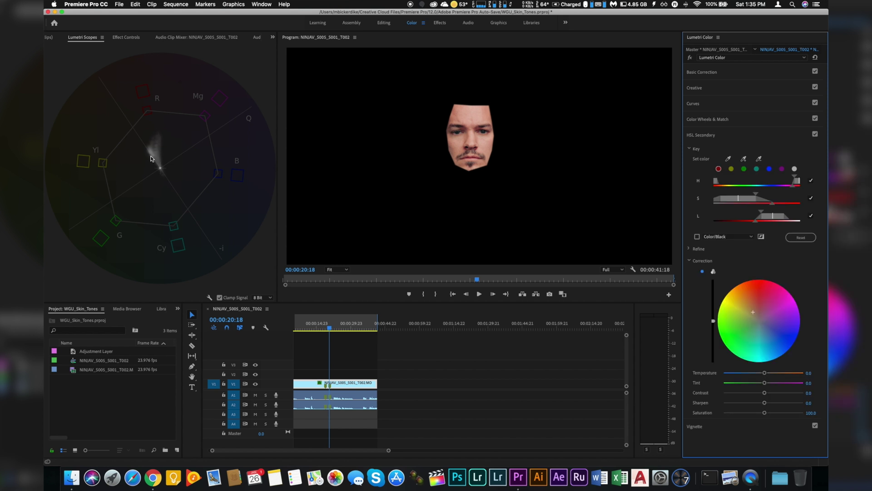
{"action": "left_click", "coordinate": [815, 135]}
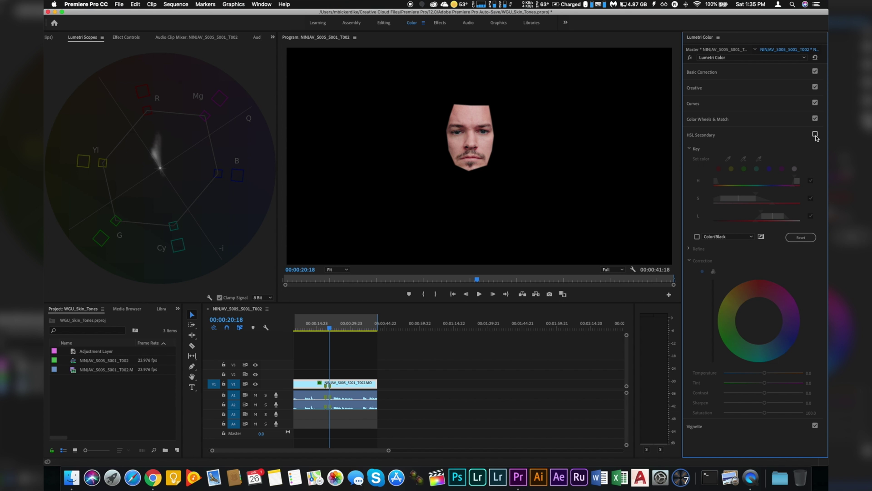
{"action": "left_click", "coordinate": [815, 135]}
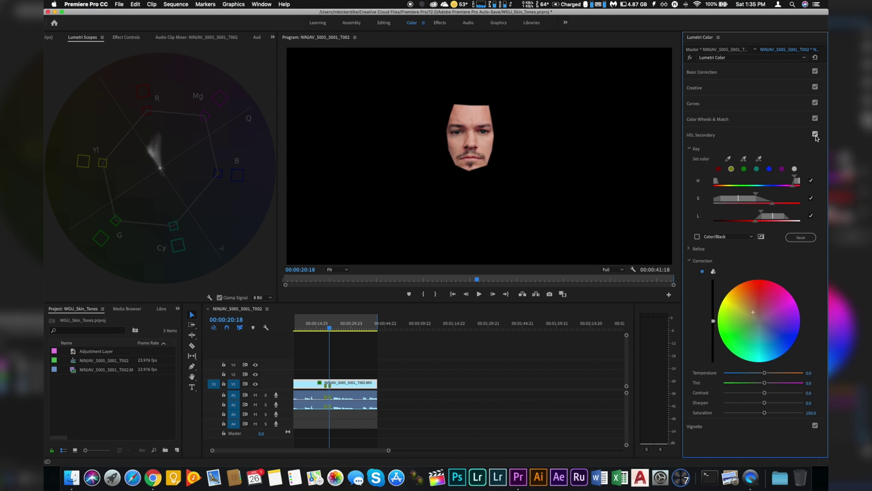
{"action": "left_click", "coordinate": [815, 135]}
{"action": "left_click", "coordinate": [815, 134]}
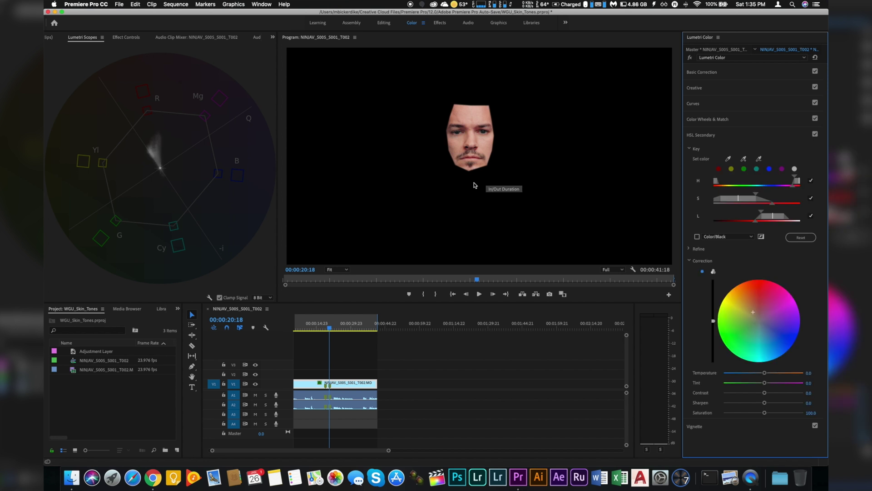
{"action": "left_click_drag", "start_coordinate": [765, 414], "coordinate": [762, 414]}
{"action": "left_click", "coordinate": [718, 169]}
- Bypass the Opacity face mask, then toggle the HSL Secondary skin correction off and on to compare
{"action": "left_click", "coordinate": [131, 38]}
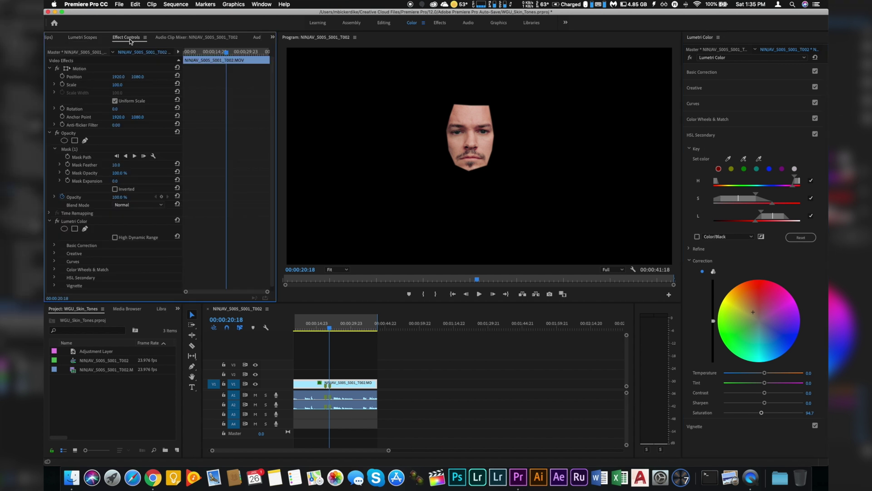
{"action": "left_click", "coordinate": [58, 132]}
{"action": "left_click", "coordinate": [720, 135]}
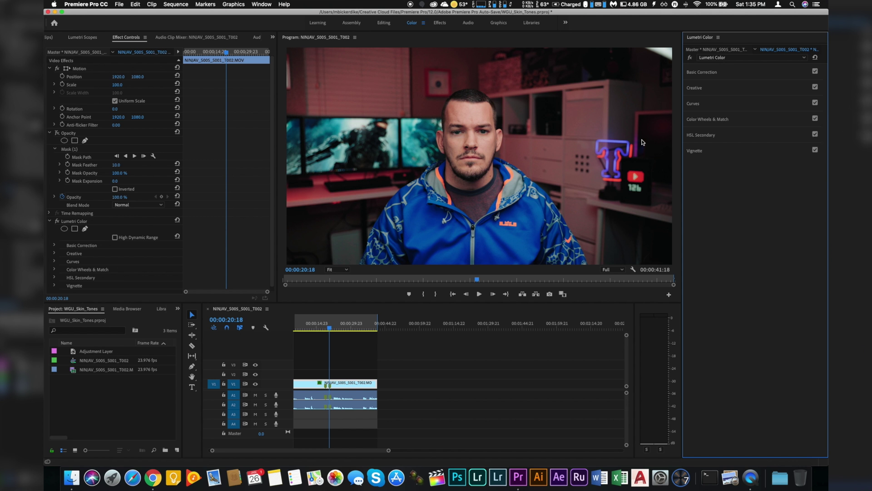
{"action": "left_click", "coordinate": [815, 134]}
{"action": "left_click", "coordinate": [815, 135]}
{"action": "left_click", "coordinate": [337, 269]}
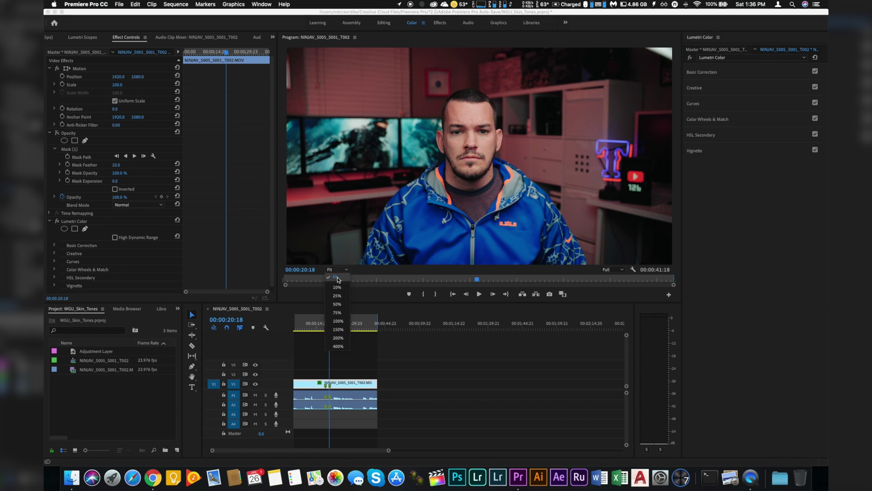
- Zoom the Program monitor to 100% and step forward a few frames
{"action": "left_click", "coordinate": [336, 318]}
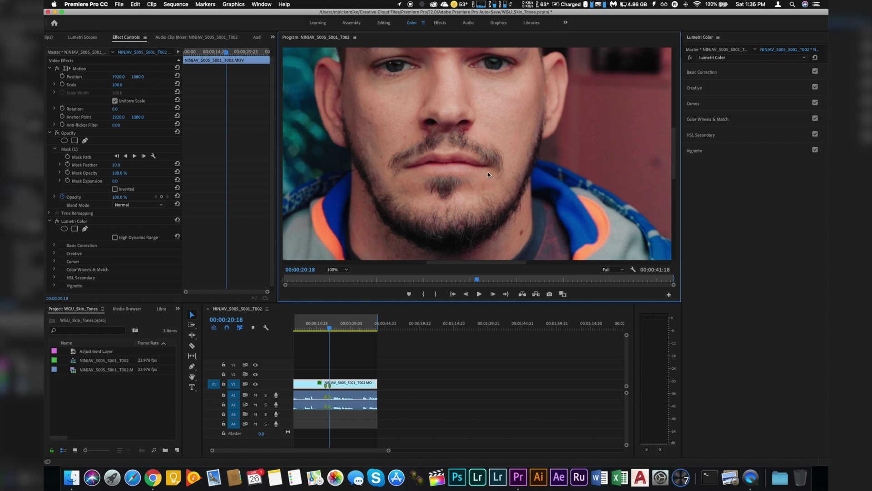
{"action": "key", "text": "Right"}
{"action": "key", "text": "Right"}
{"action": "key", "text": "Right"}
{"action": "left_click", "coordinate": [672, 150]}
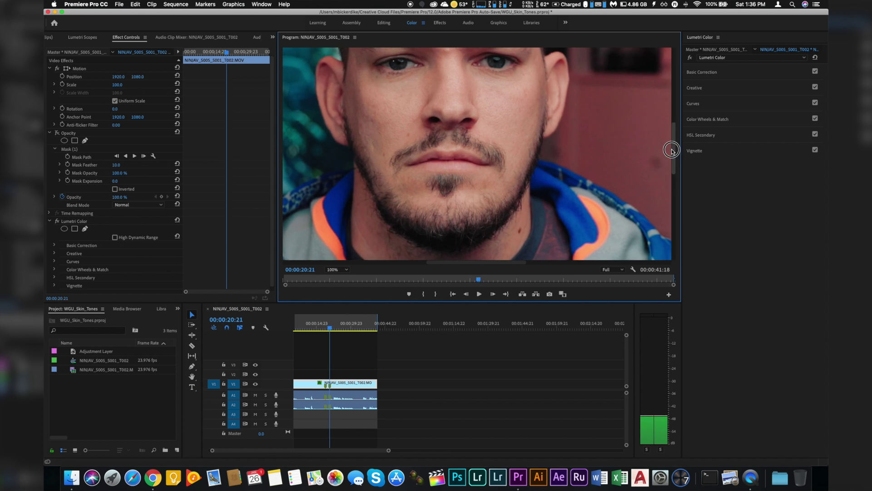
{"action": "left_click_drag", "start_coordinate": [672, 150], "coordinate": [671, 142]}
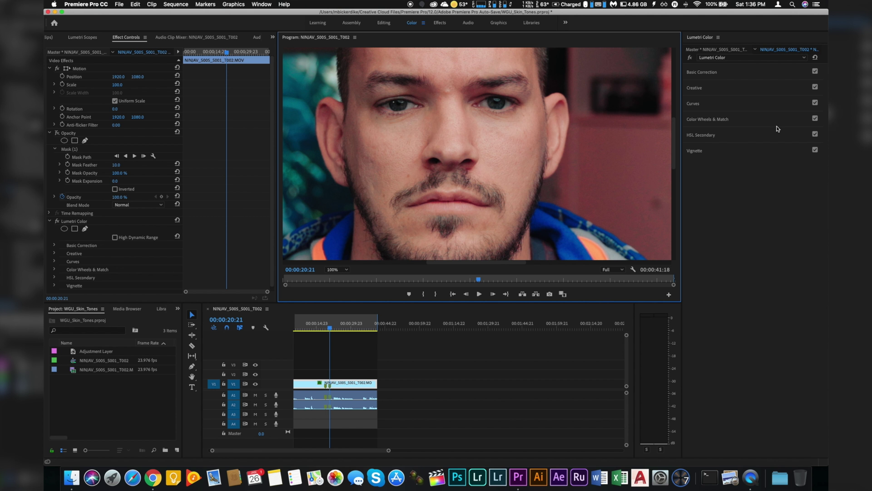
- Expand HSL Secondary and toggle the Color/Black key preview on and off
{"action": "left_click", "coordinate": [712, 136]}
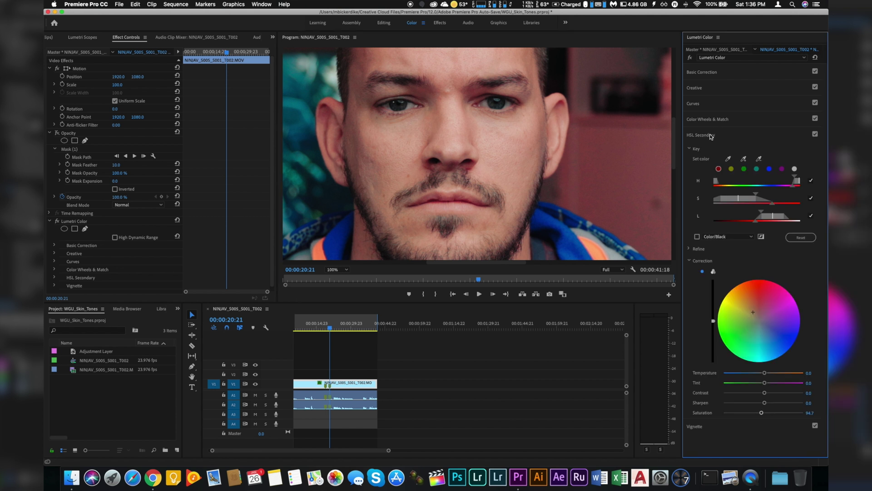
{"action": "left_click", "coordinate": [697, 237]}
{"action": "left_click", "coordinate": [697, 237]}
{"action": "left_click", "coordinate": [697, 236]}
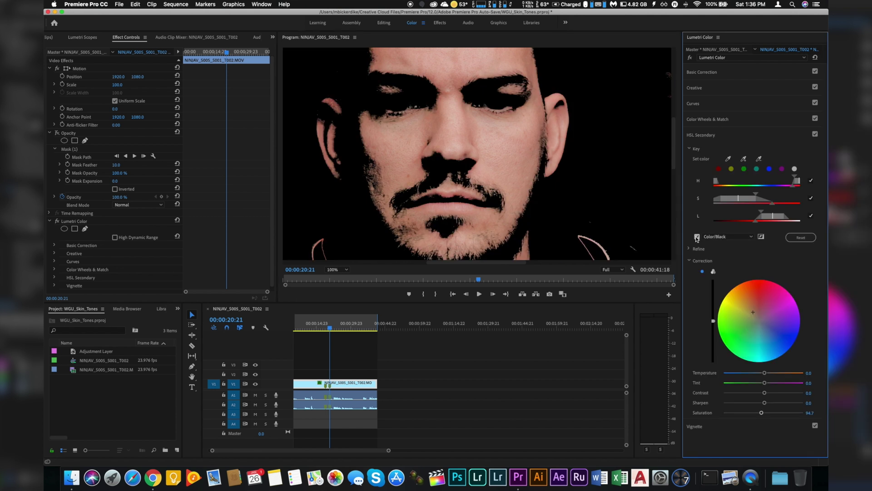
{"action": "left_click", "coordinate": [697, 237]}
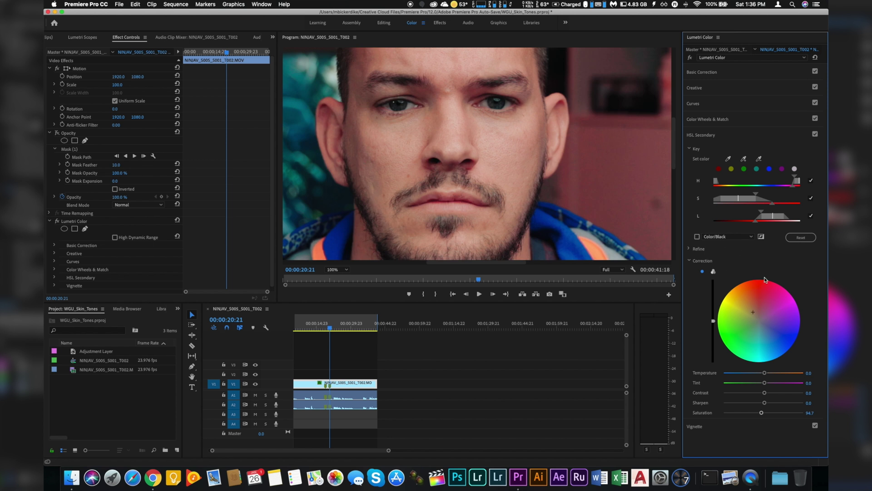
- Refine the skin key with Denoise 86.1 and Blur 9.5
{"action": "left_click", "coordinate": [689, 249]}
{"action": "left_click_drag", "start_coordinate": [724, 259], "coordinate": [775, 260]}
{"action": "left_click_drag", "start_coordinate": [724, 269], "coordinate": [742, 269]}
- Turn off the black preview and pull the L slider's upper lightness limit lower
{"action": "left_click", "coordinate": [698, 236]}
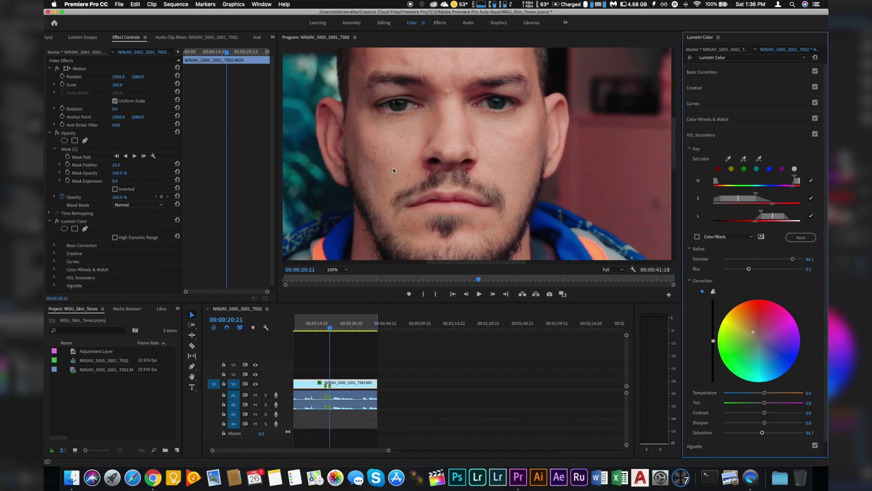
{"action": "left_click", "coordinate": [782, 220]}
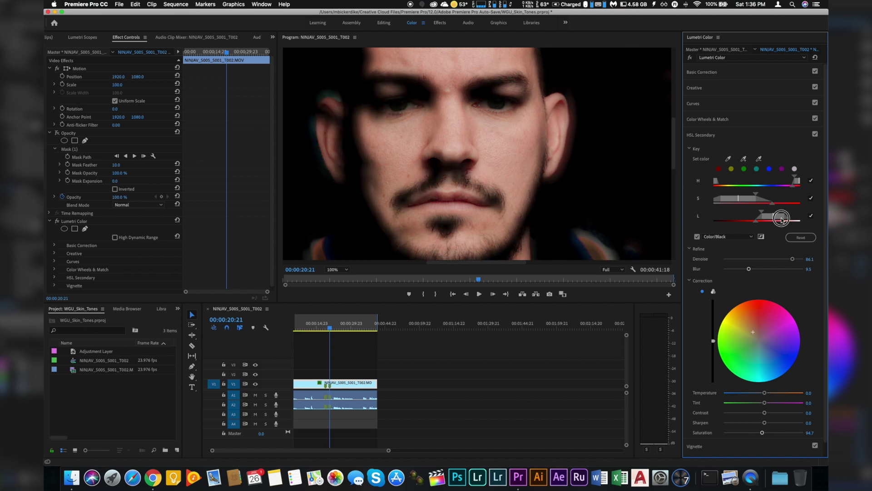
{"action": "left_click_drag", "start_coordinate": [783, 220], "coordinate": [776, 220]}
- Fit the frame in the monitor and compare the clip with the HSL Secondary correction off and on
{"action": "left_click", "coordinate": [336, 269]}
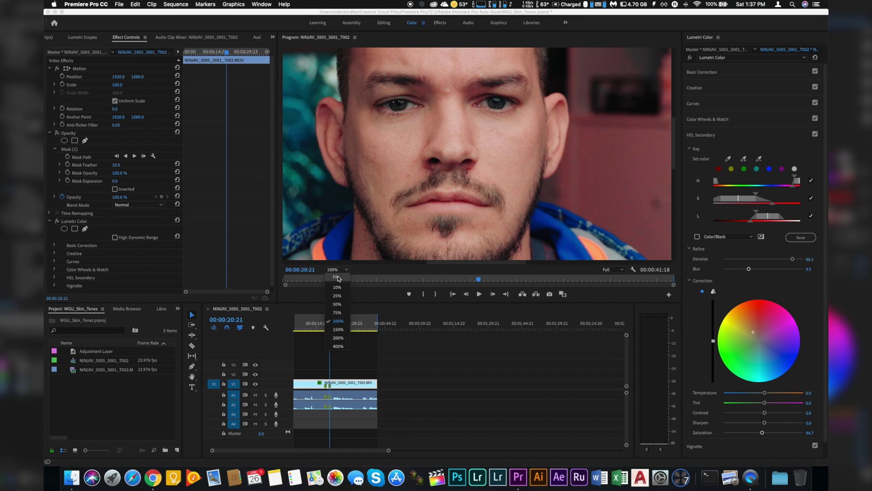
{"action": "left_click", "coordinate": [337, 279]}
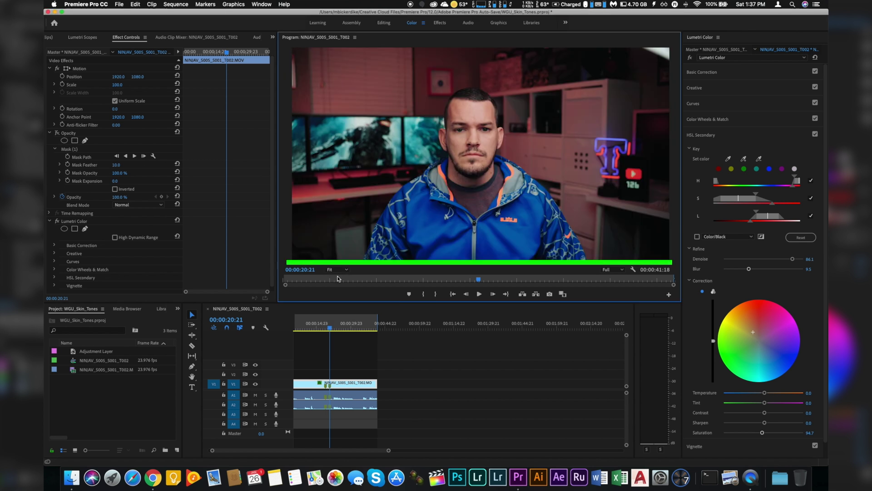
{"action": "left_click", "coordinate": [815, 135]}
{"action": "left_click", "coordinate": [815, 134]}
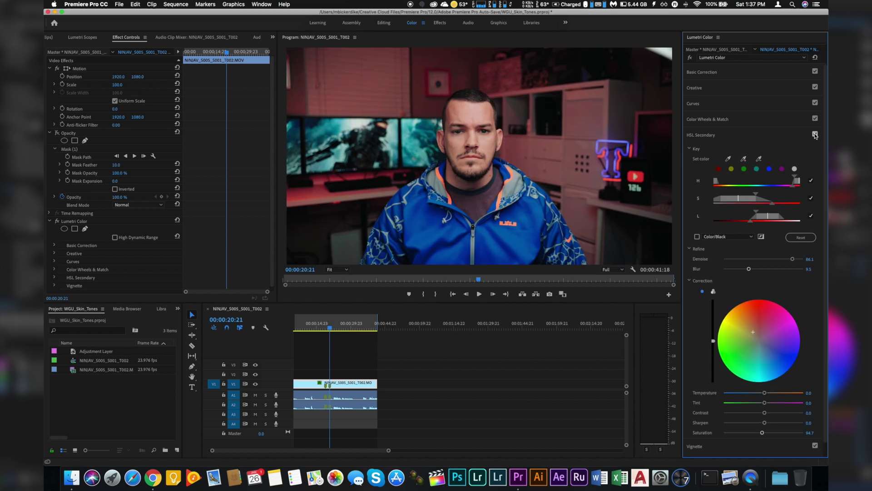
{"action": "left_click", "coordinate": [815, 135]}
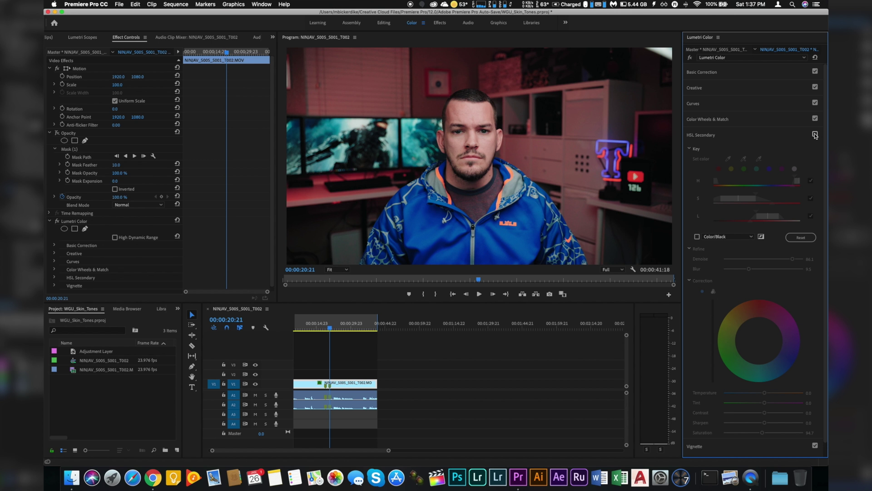
{"action": "left_click", "coordinate": [815, 134]}
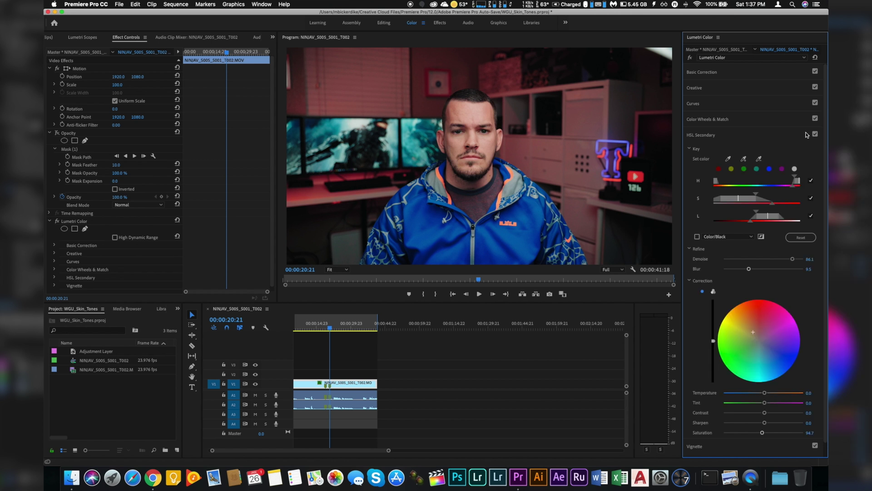
{"action": "left_click", "coordinate": [815, 134]}
{"action": "left_click", "coordinate": [815, 134]}
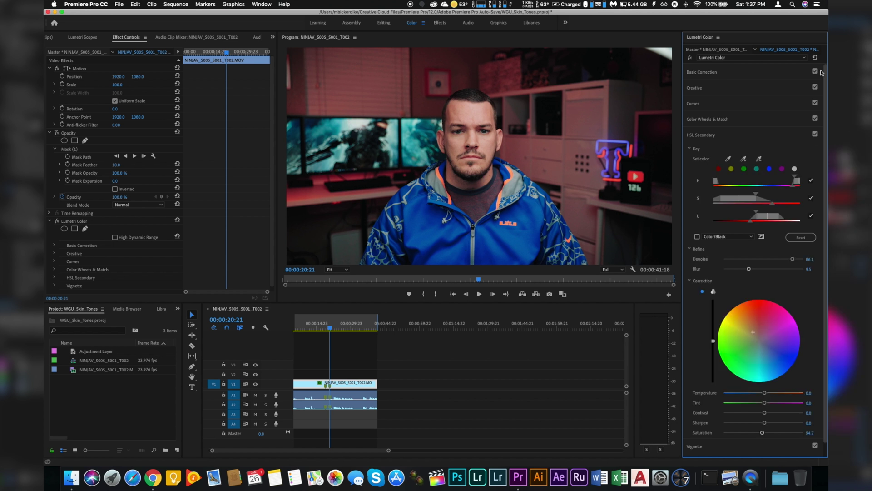
- Collapse HSL Secondary and toggle Basic Correction and Creative off and on, leaving both enabled
{"action": "left_click", "coordinate": [705, 134]}
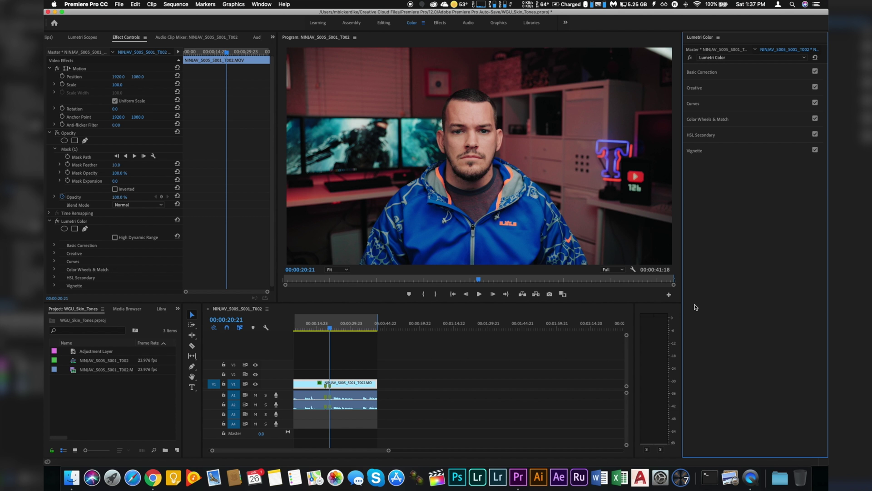
{"action": "left_click", "coordinate": [815, 71]}
{"action": "left_click", "coordinate": [815, 87]}
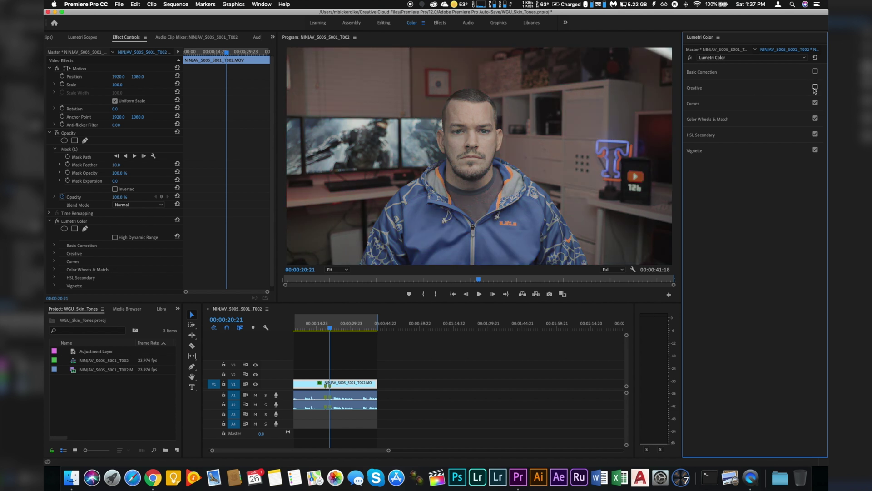
{"action": "left_click", "coordinate": [815, 86]}
{"action": "left_click", "coordinate": [815, 71]}
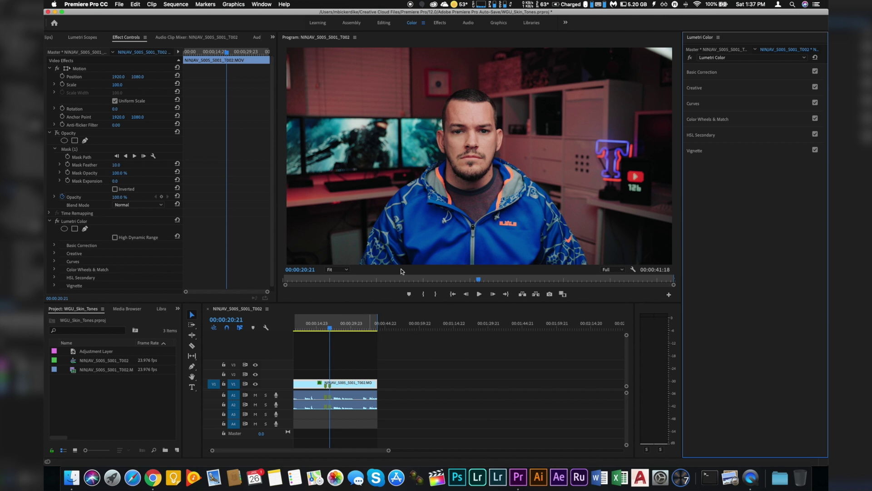
- Create a 3840×2160 Black Video clip, place it on V2, and add a rectangle mask
{"action": "left_click", "coordinate": [177, 451]}
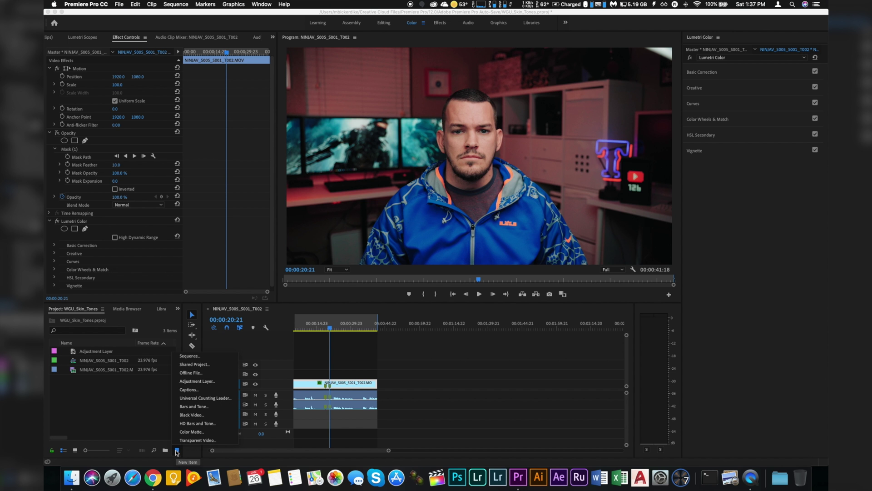
{"action": "left_click", "coordinate": [194, 416]}
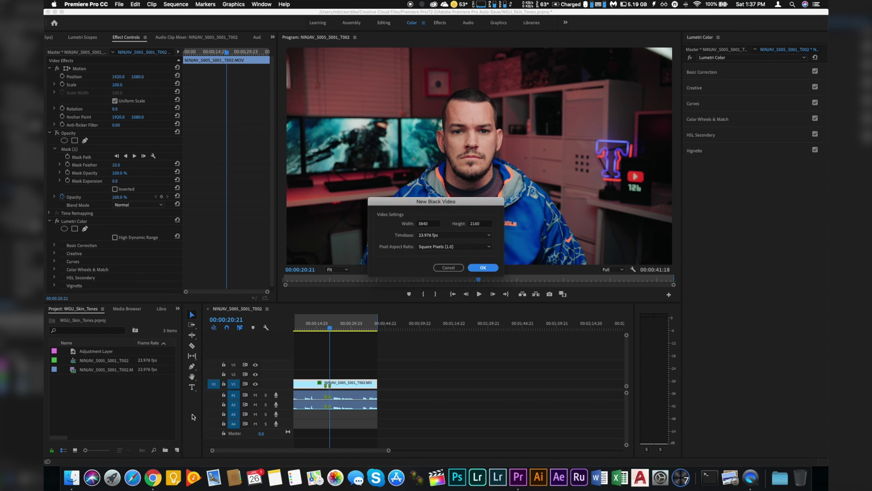
{"action": "left_click", "coordinate": [494, 271]}
{"action": "left_click_drag", "start_coordinate": [185, 360], "coordinate": [389, 372]}
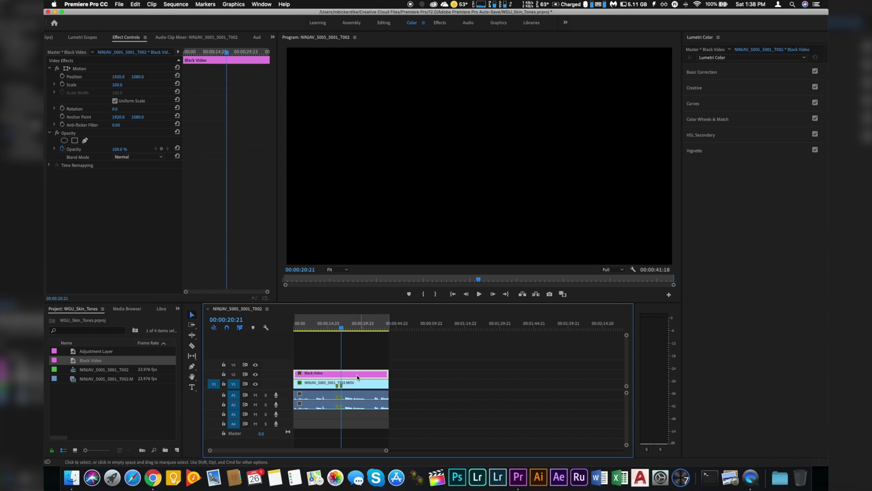
{"action": "left_click", "coordinate": [75, 141]}
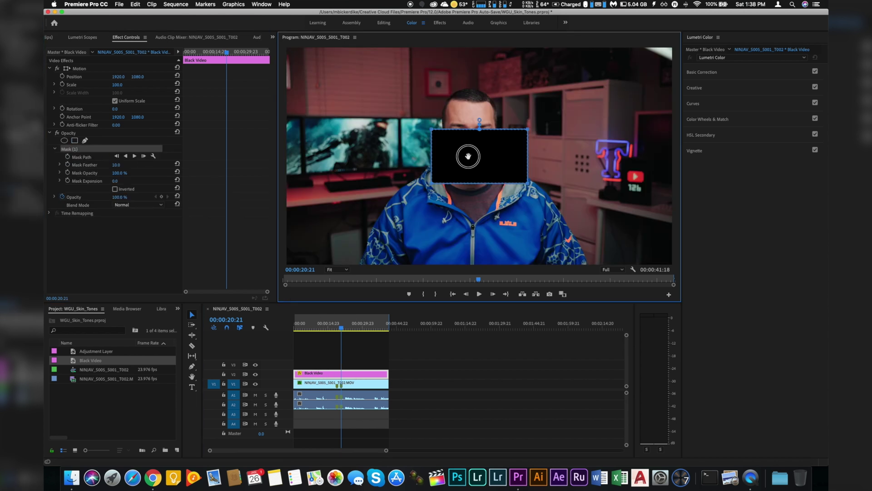
- Reshape the Black Video rectangle mask around the face and jaw, then invert it
{"action": "left_click_drag", "start_coordinate": [465, 154], "coordinate": [447, 135]}
{"action": "left_click_drag", "start_coordinate": [548, 159], "coordinate": [458, 165]}
{"action": "left_click_drag", "start_coordinate": [547, 104], "coordinate": [494, 130]}
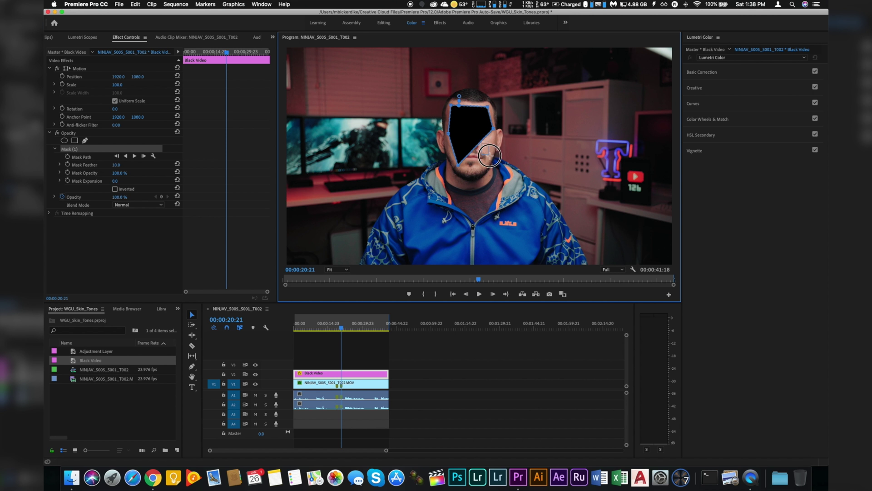
{"action": "left_click_drag", "start_coordinate": [480, 146], "coordinate": [475, 172]}
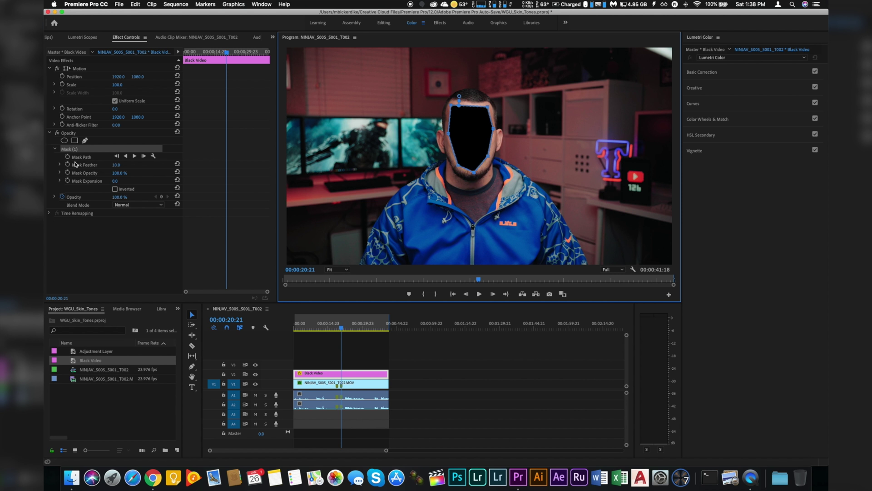
{"action": "left_click", "coordinate": [115, 189]}
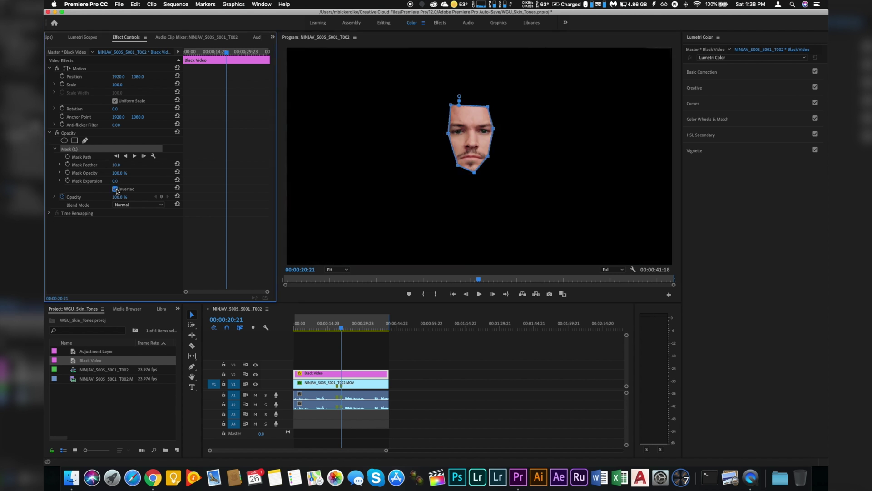
{"action": "left_click", "coordinate": [93, 38]}
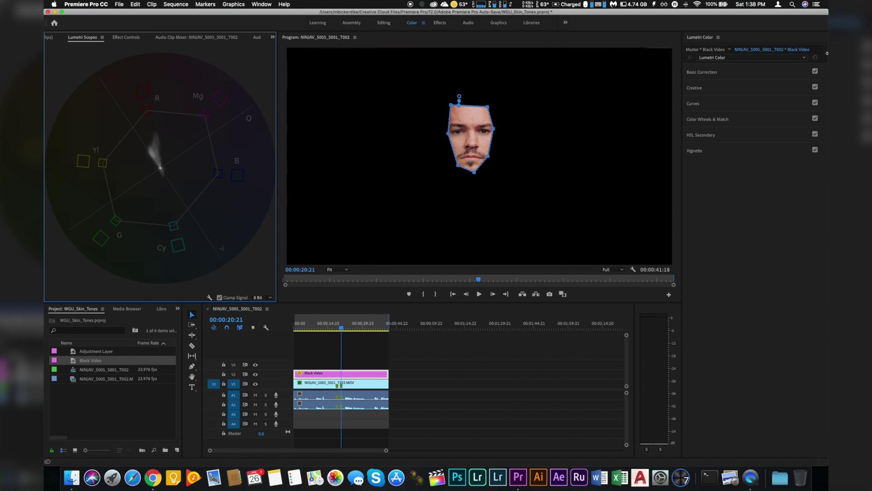
- Hide the mask outline, select the V1 footage clip, and briefly disable Basic Correction and Creative
{"action": "left_click", "coordinate": [612, 209]}
{"action": "left_click", "coordinate": [352, 383]}
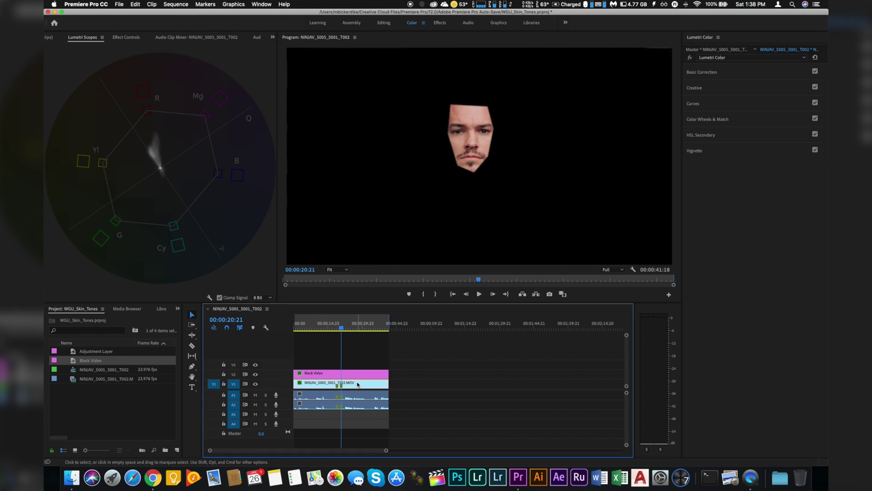
{"action": "left_click", "coordinate": [815, 71]}
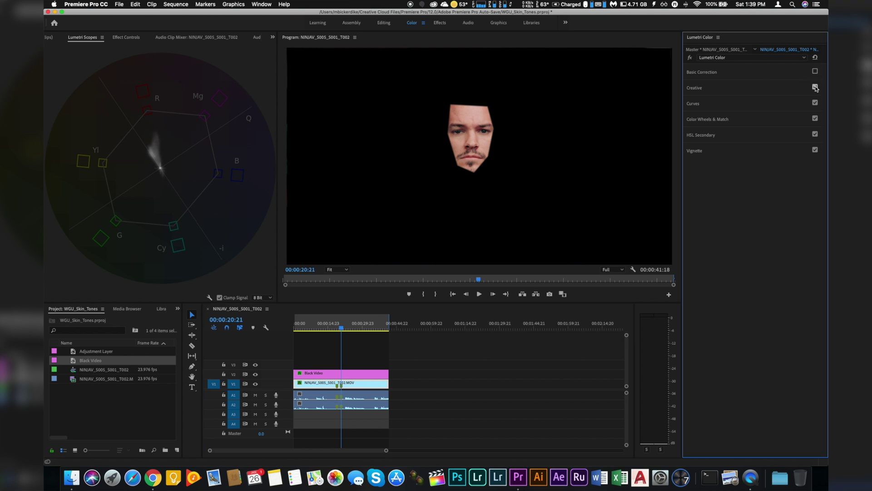
{"action": "left_click", "coordinate": [816, 88]}
{"action": "left_click", "coordinate": [815, 72]}
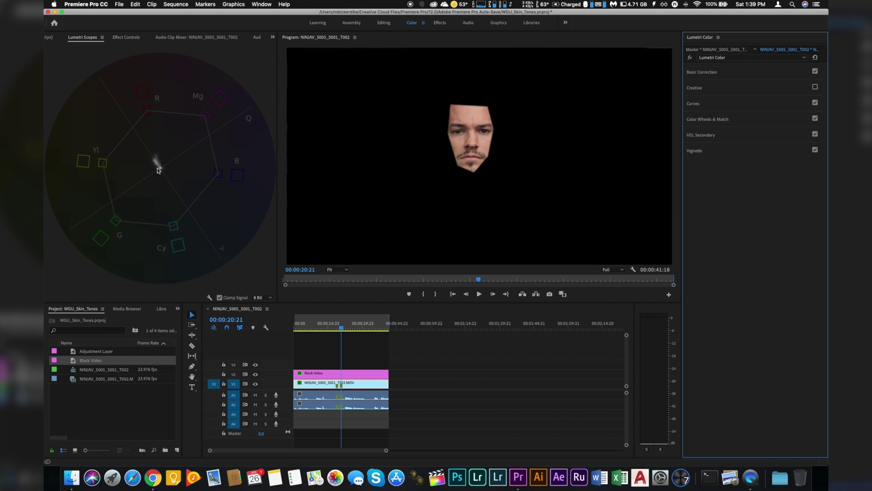
- Compare the face's vectorscope trace with Basic Correction and Creative toggled, ending with both on
{"action": "left_click", "coordinate": [815, 72]}
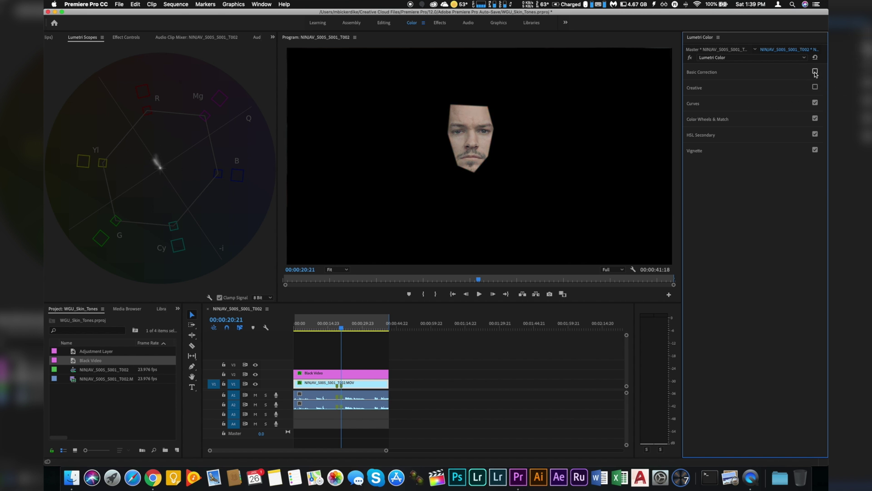
{"action": "left_click", "coordinate": [815, 71]}
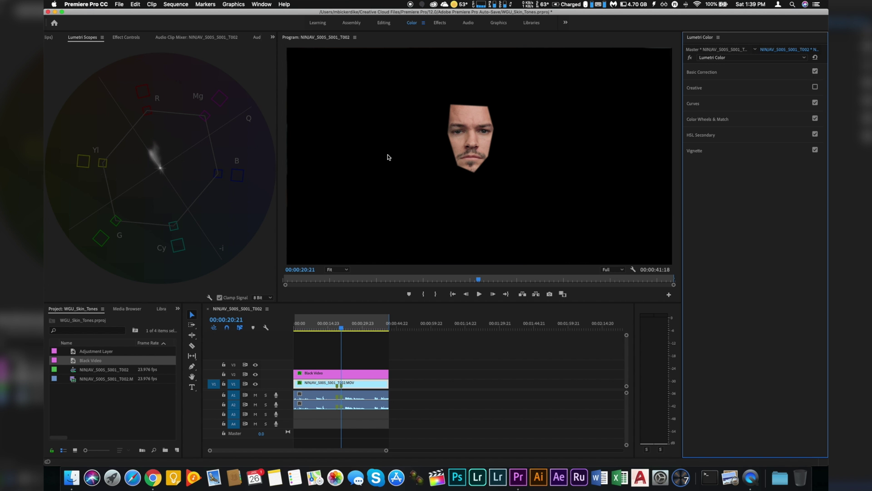
{"action": "left_click", "coordinate": [815, 87]}
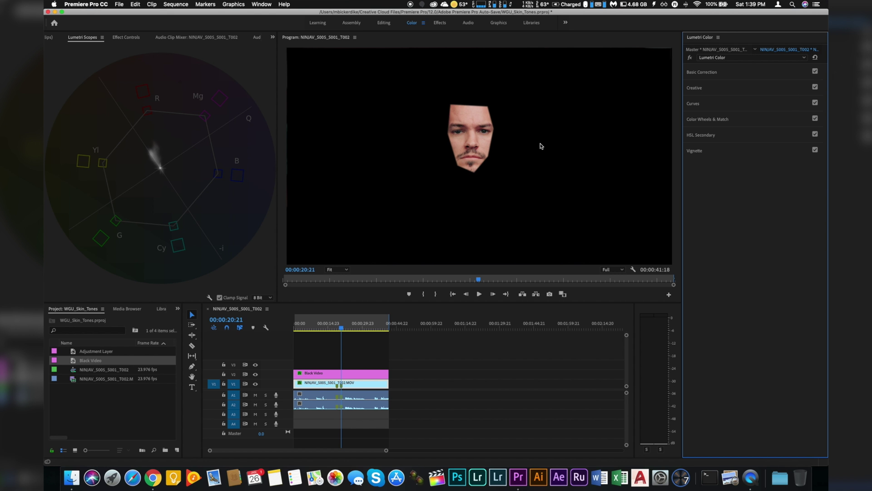
{"action": "left_click", "coordinate": [815, 87]}
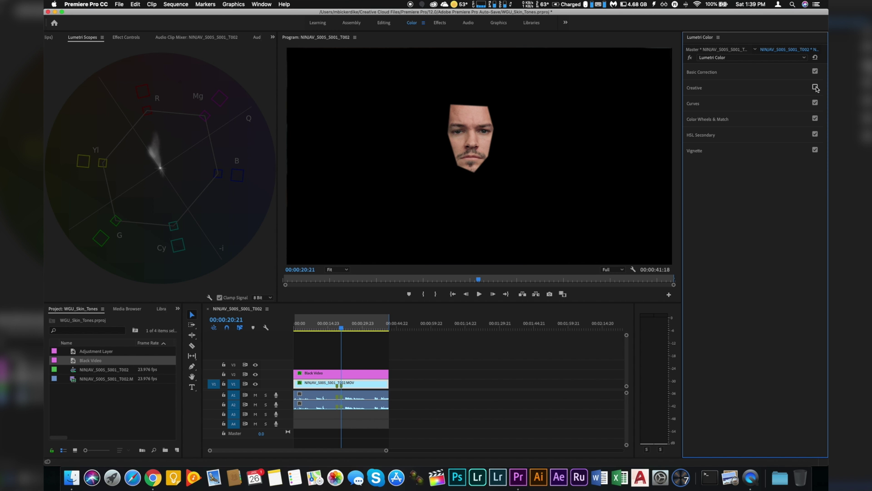
{"action": "left_click", "coordinate": [815, 87]}
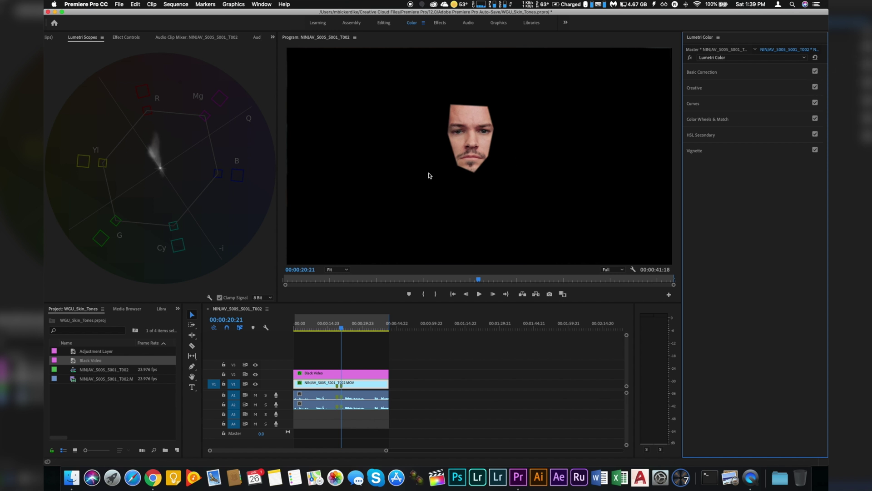
{"action": "left_click", "coordinate": [313, 373]}
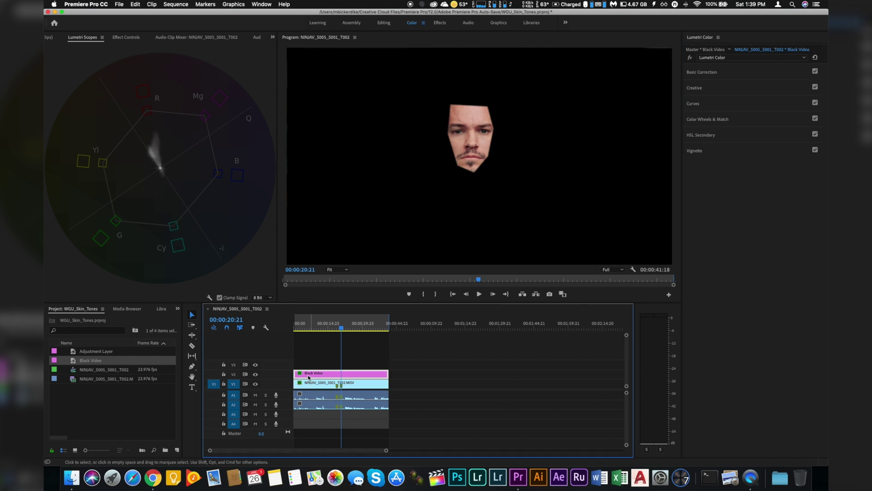
- Turn off track V2's output so the Black Video mask no longer covers the frame
{"action": "left_click", "coordinate": [256, 374]}
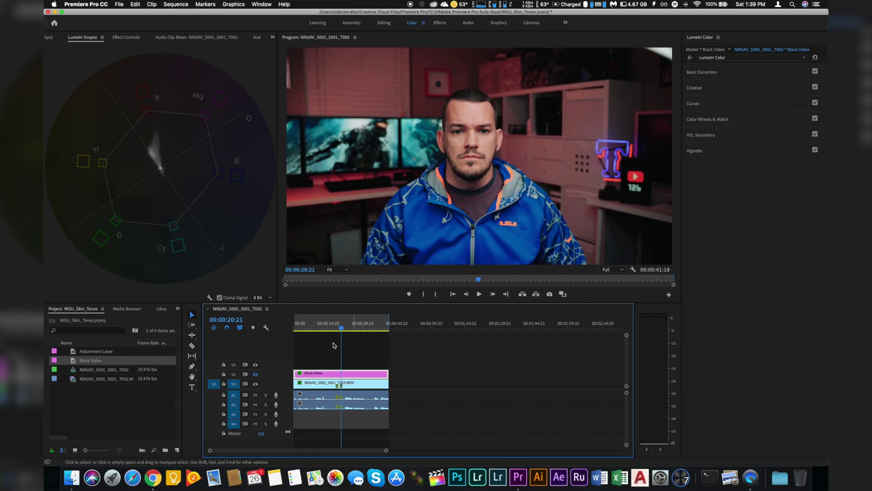